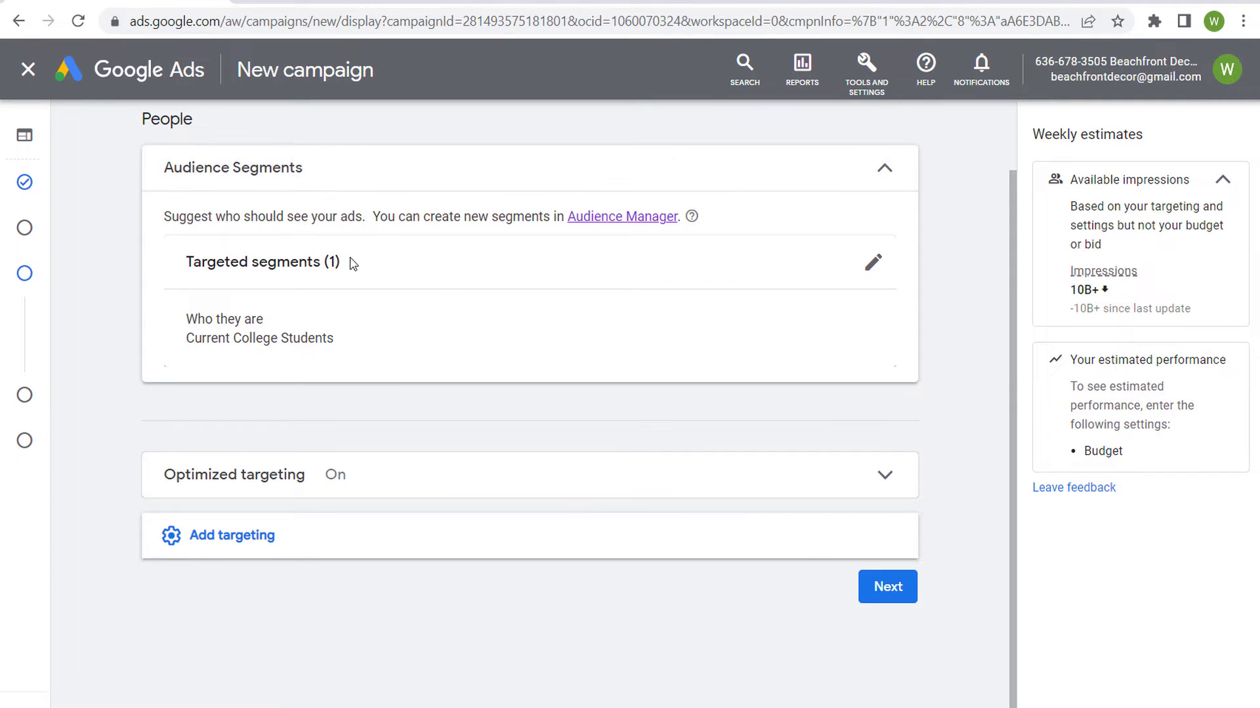
Edit the targeted segments, deselect Current College Students, and return to the top-level categories.
left_click(873, 261)
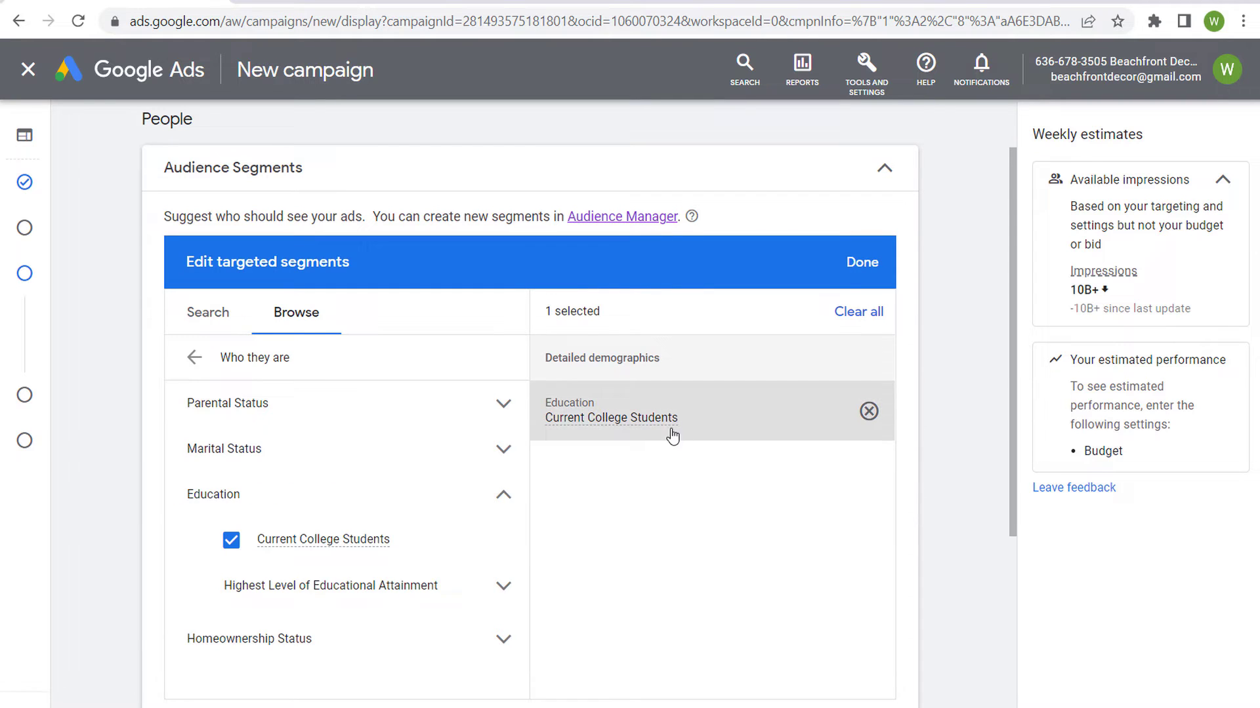
left_click(868, 413)
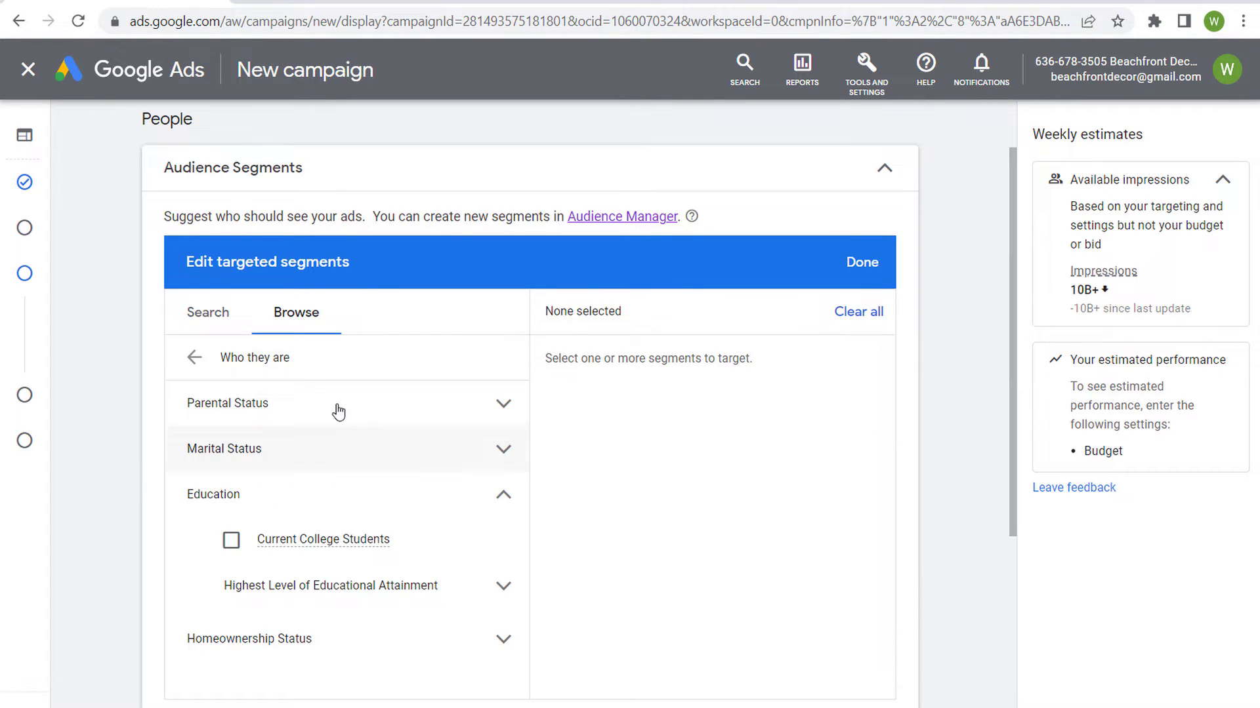
left_click(192, 359)
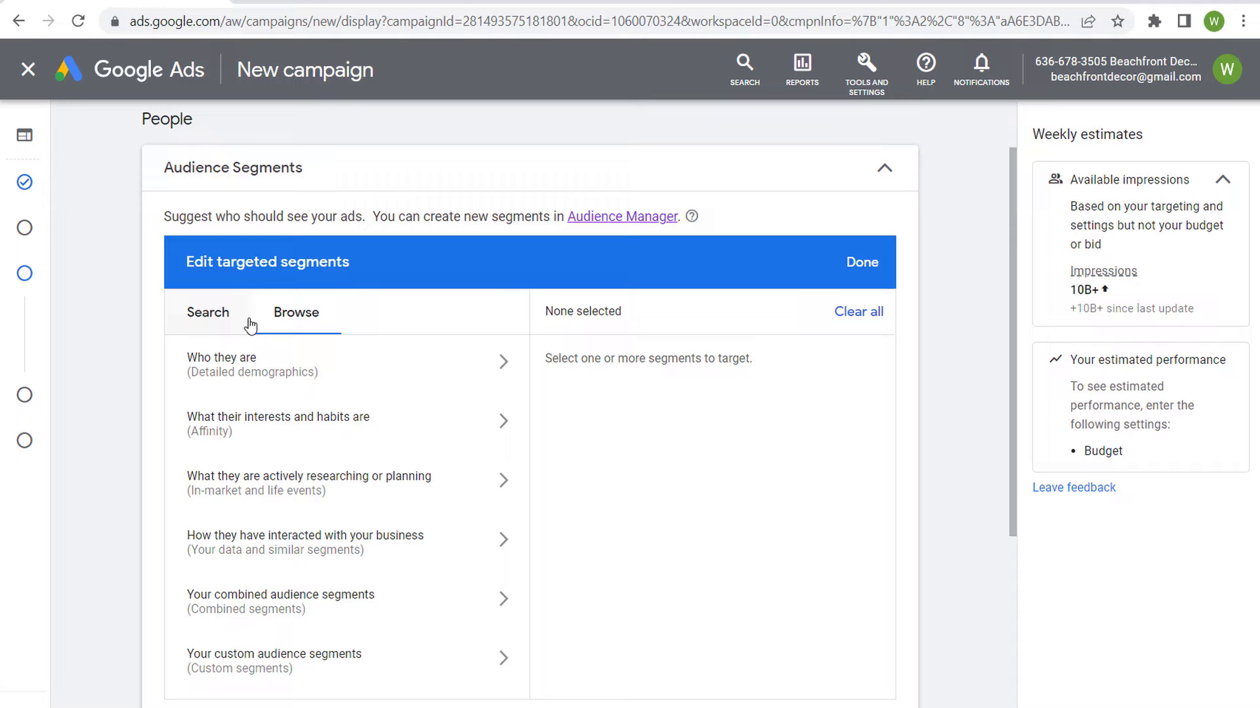
scroll(212, 266, "up", 1)
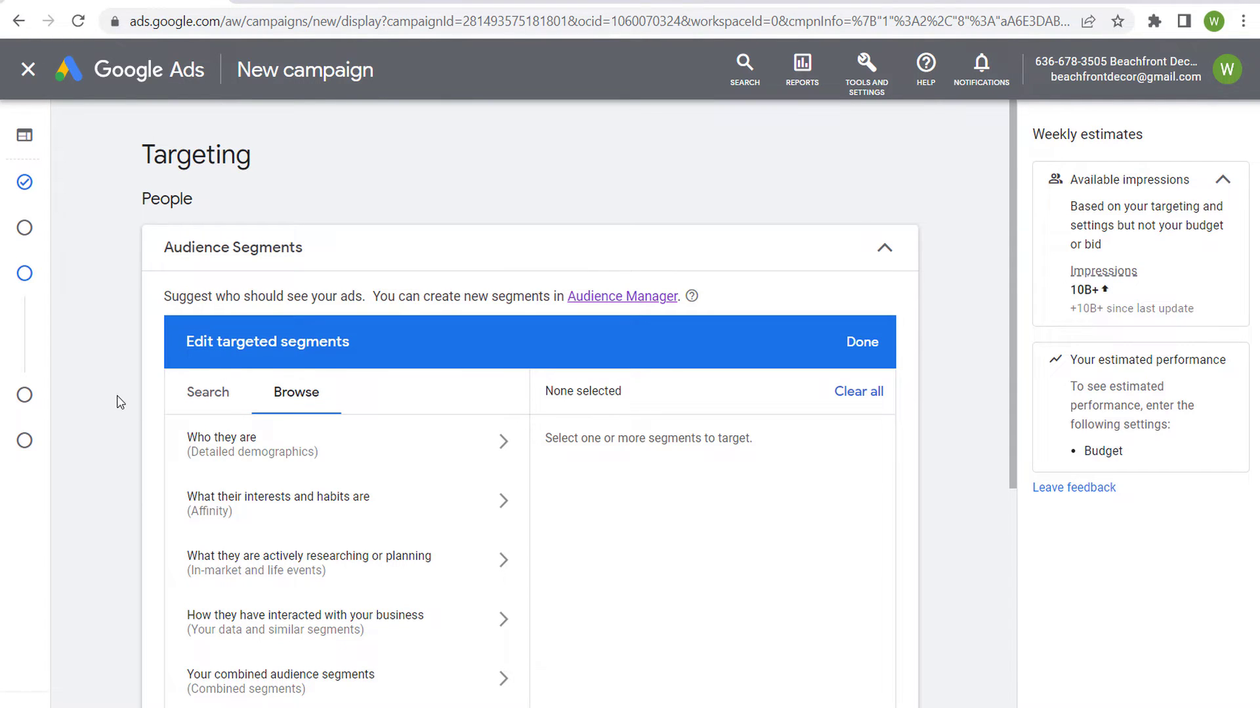
scroll(119, 399, "down", 1)
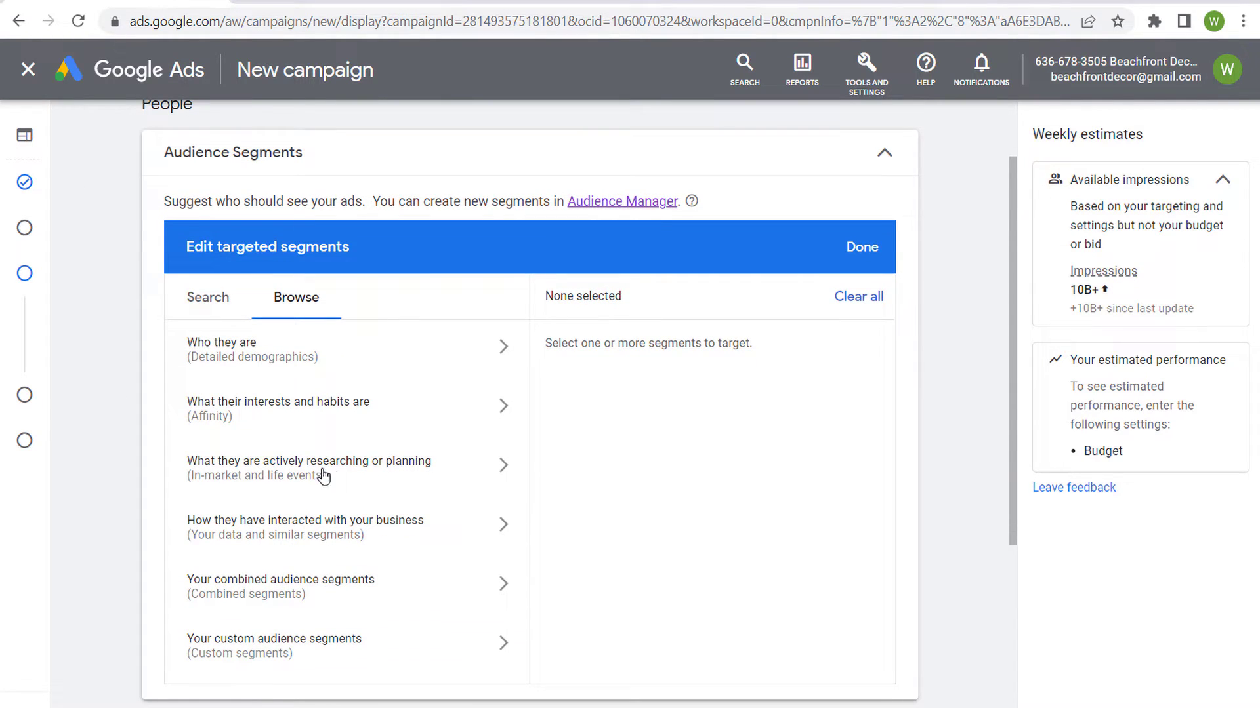
Browse into in-market and life events, expanding Life events and then Retirement.
left_click(471, 473)
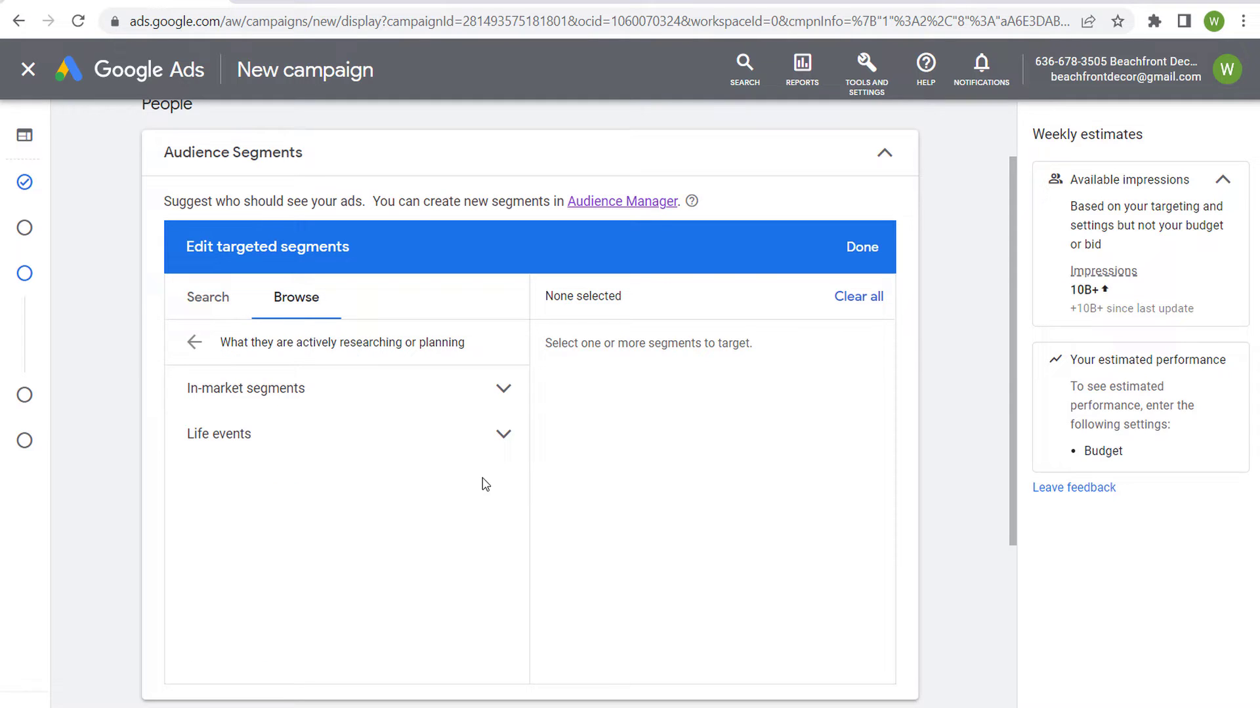
left_click(504, 440)
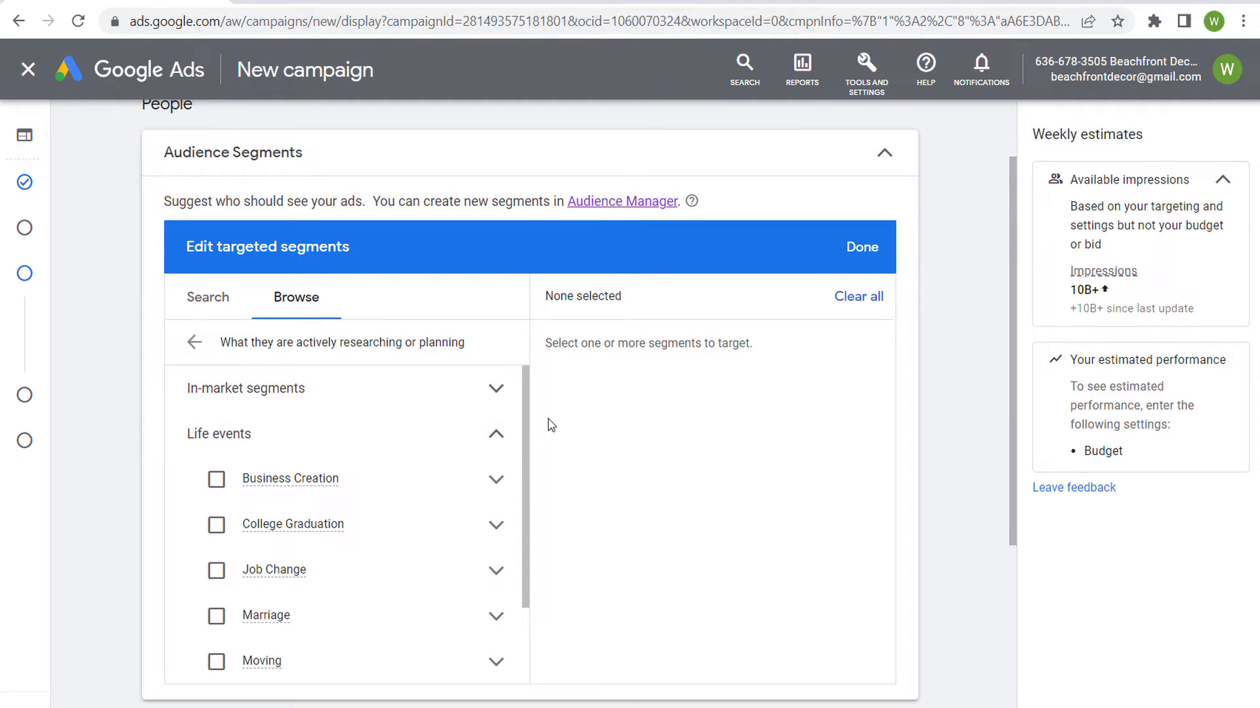
left_click_drag(526, 394, 535, 483)
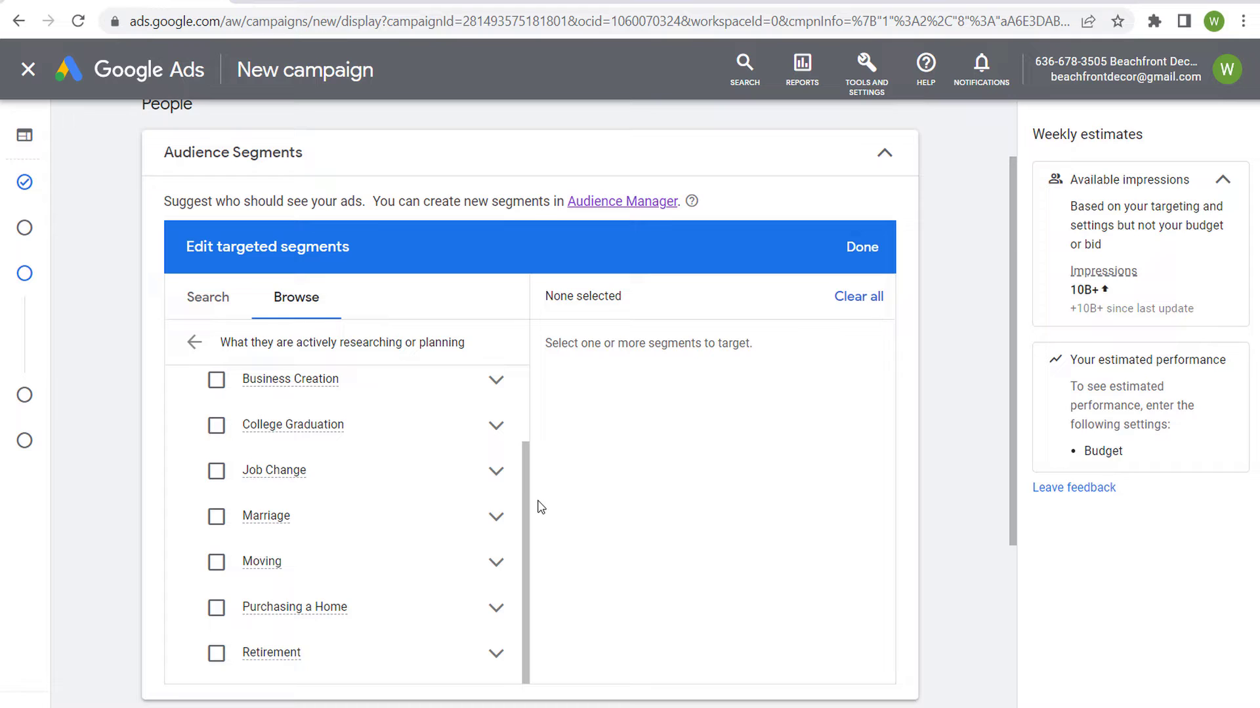
scroll(416, 496, "up", 1)
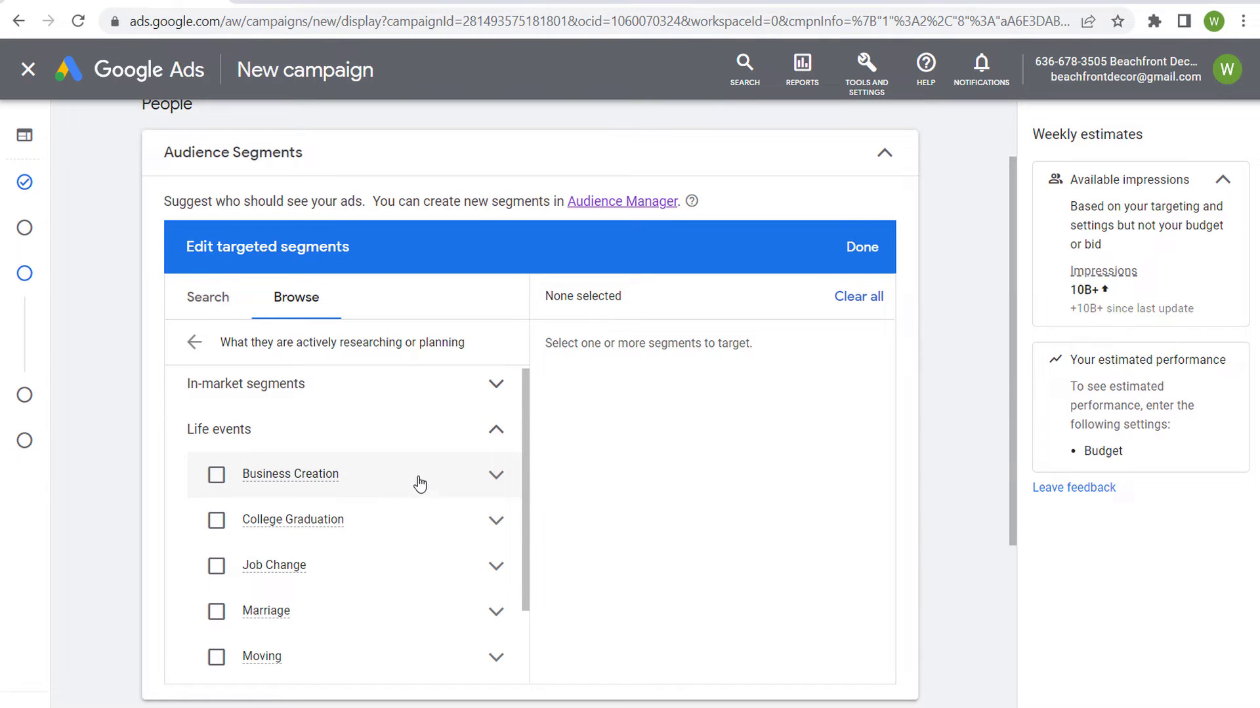
scroll(419, 483, "down", 1)
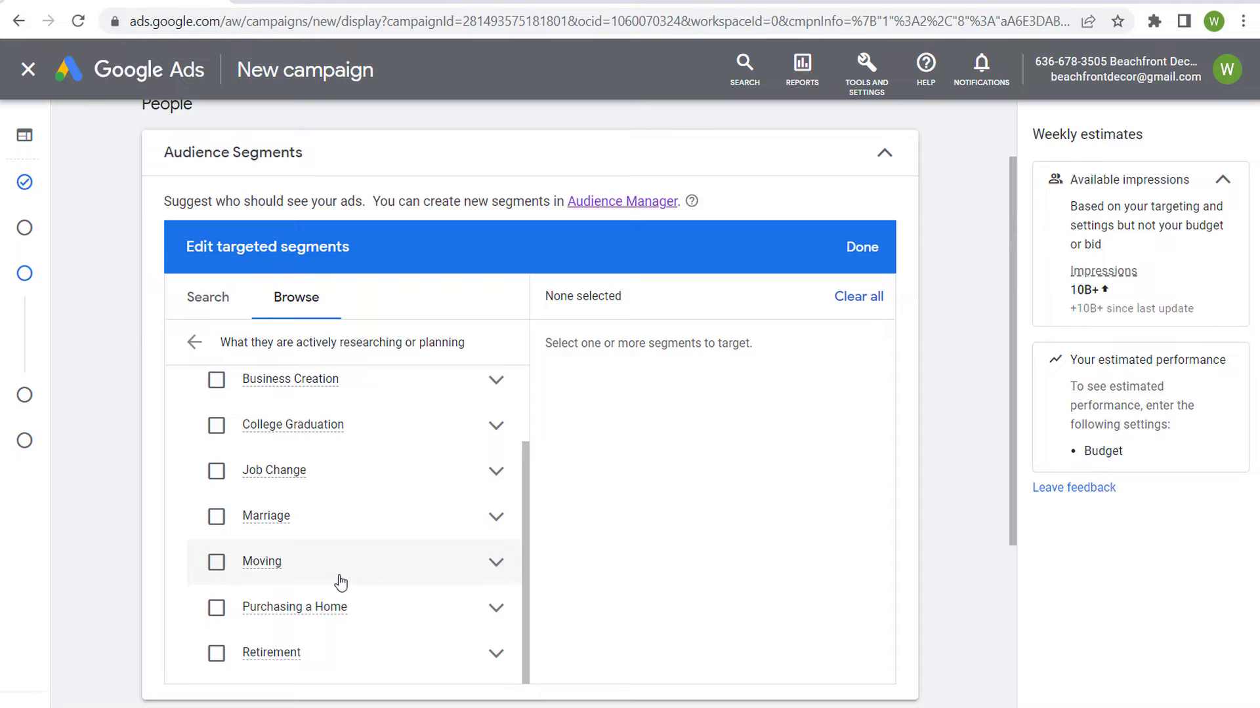
scroll(380, 658, "down", 1)
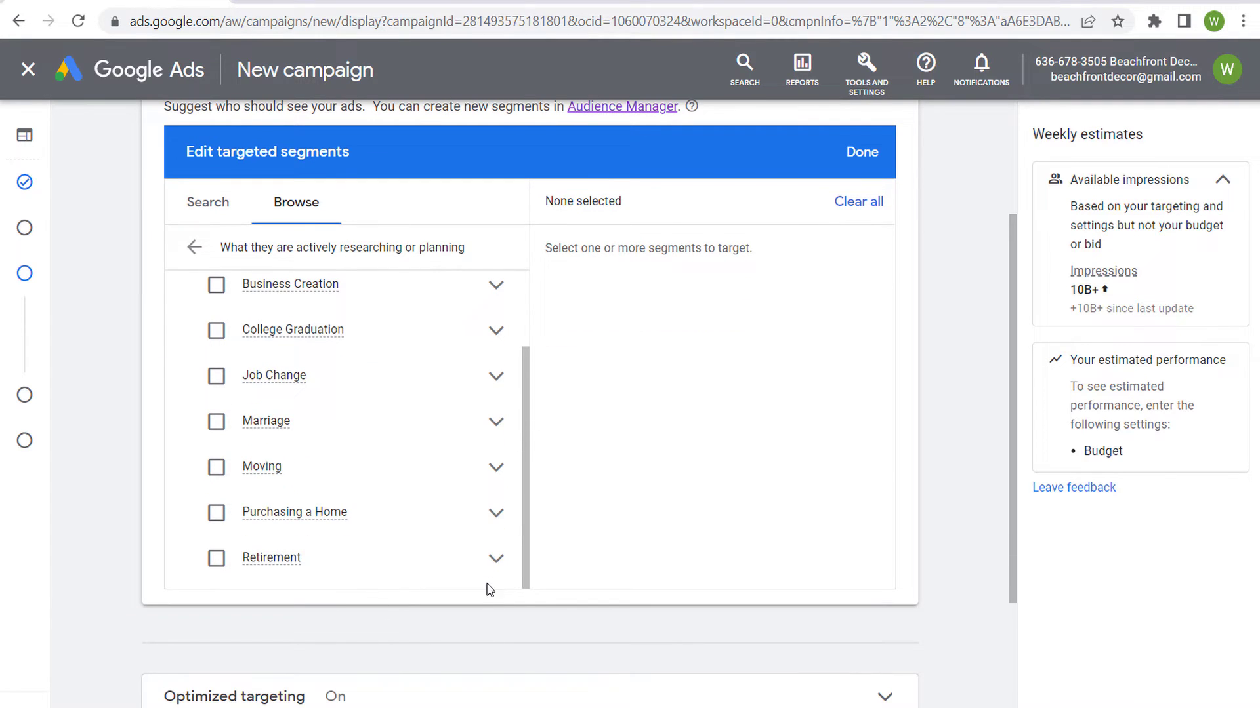
left_click(496, 561)
scroll(395, 384, "down", 1)
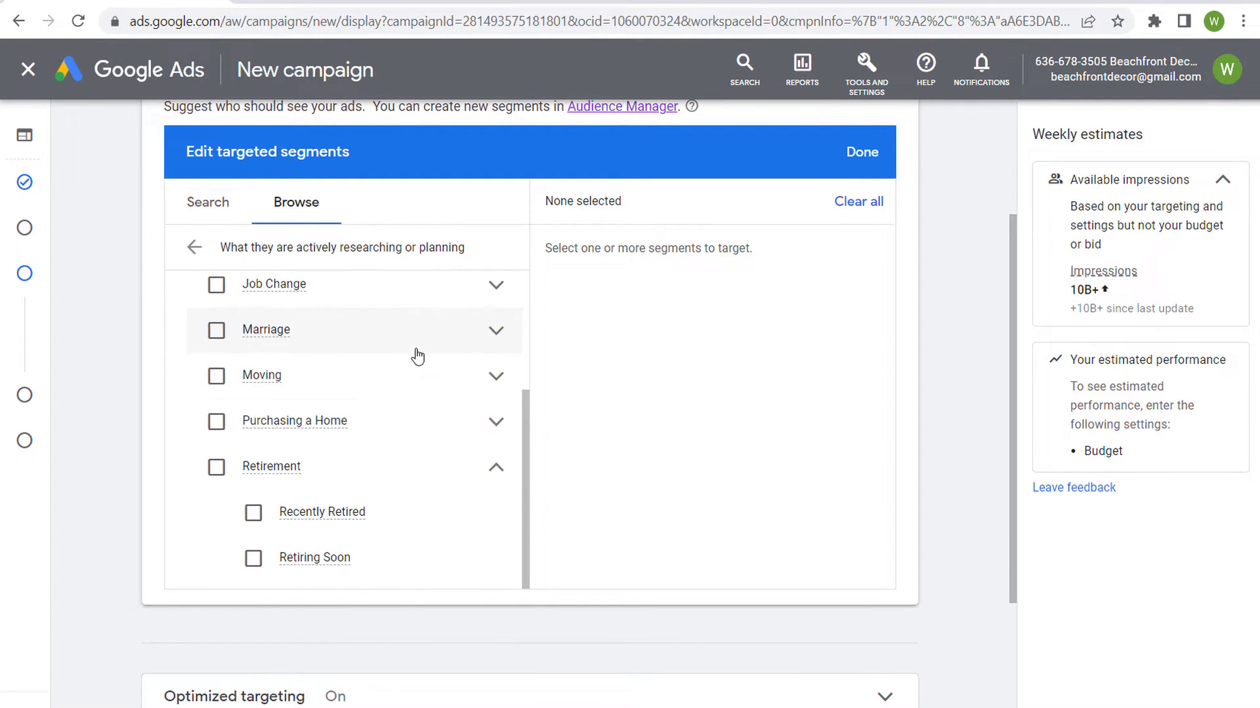
Select Recently Retired and Retiring Soon, then deselect both again.
left_click(426, 513)
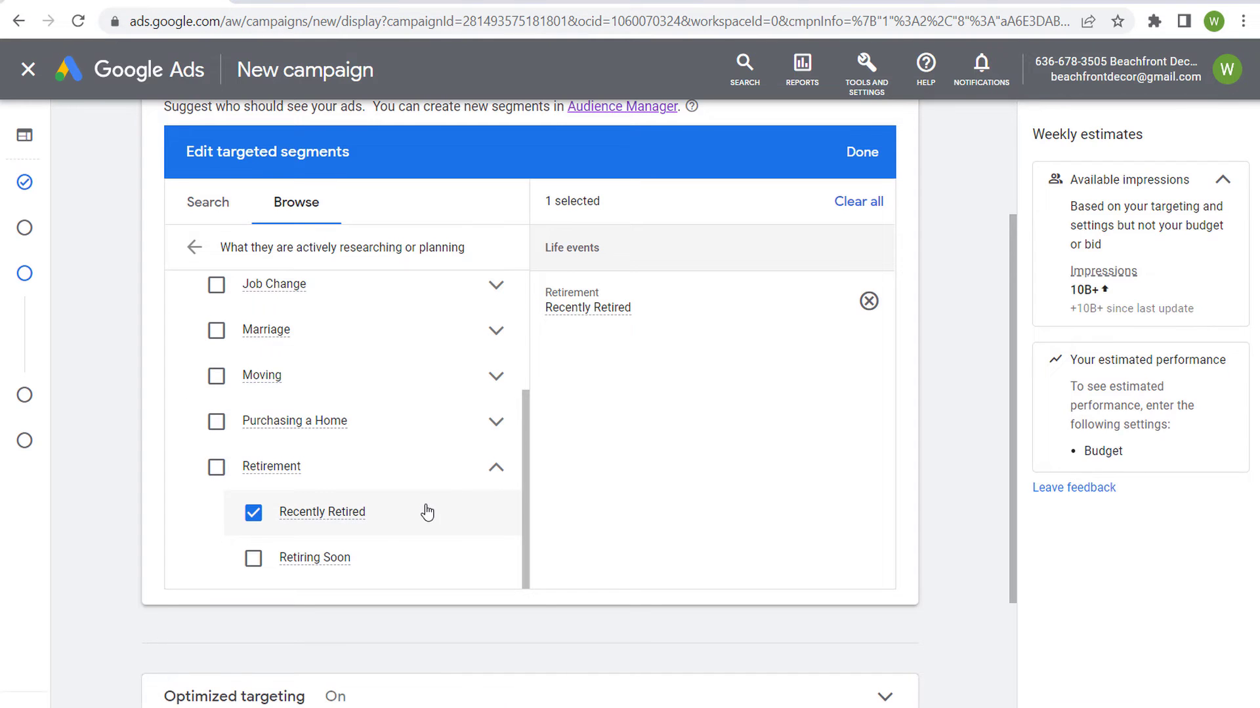
left_click(419, 560)
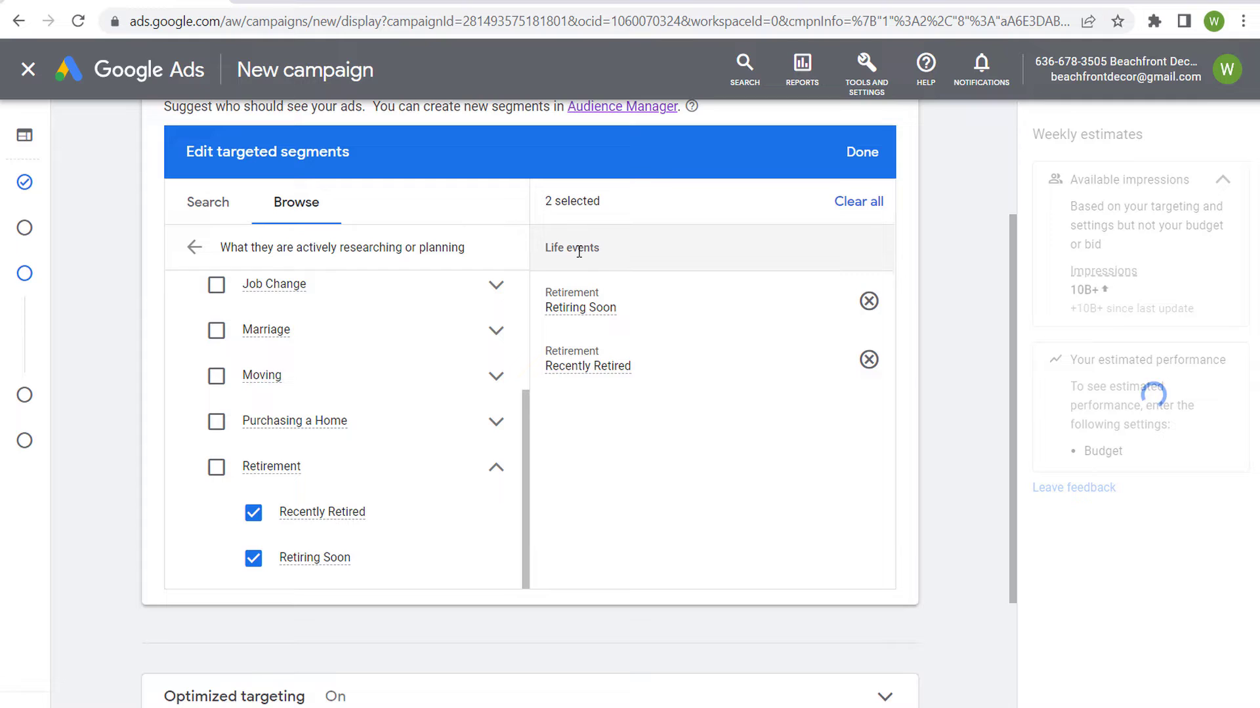
left_click(254, 513)
left_click(253, 560)
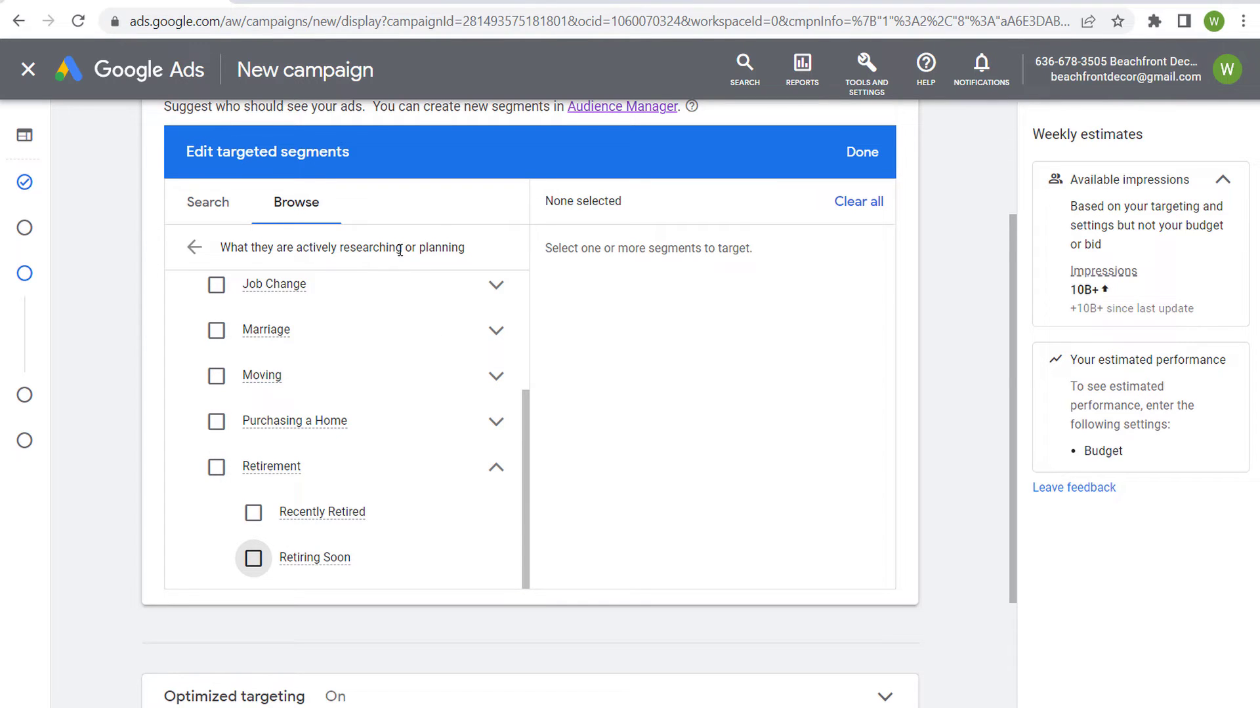
Target Retiring Soon and Moving Soon, then remove both from the selected segments.
left_click(253, 558)
left_click(496, 376)
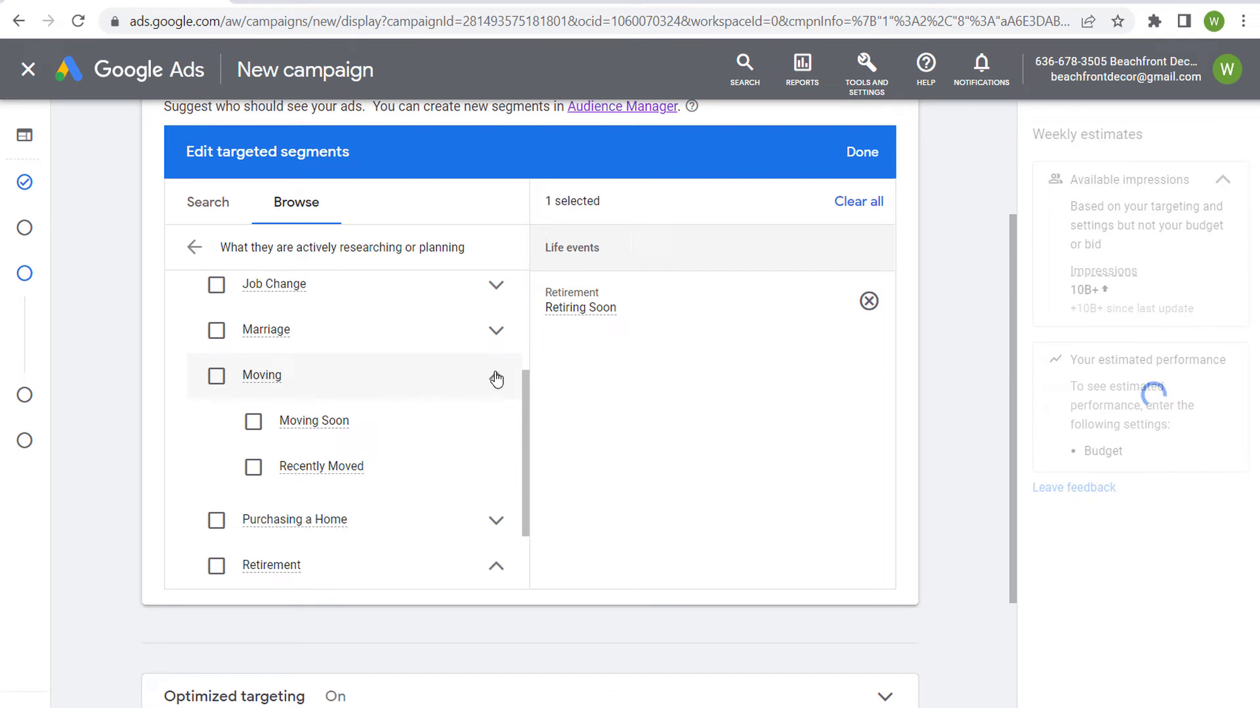
left_click(253, 424)
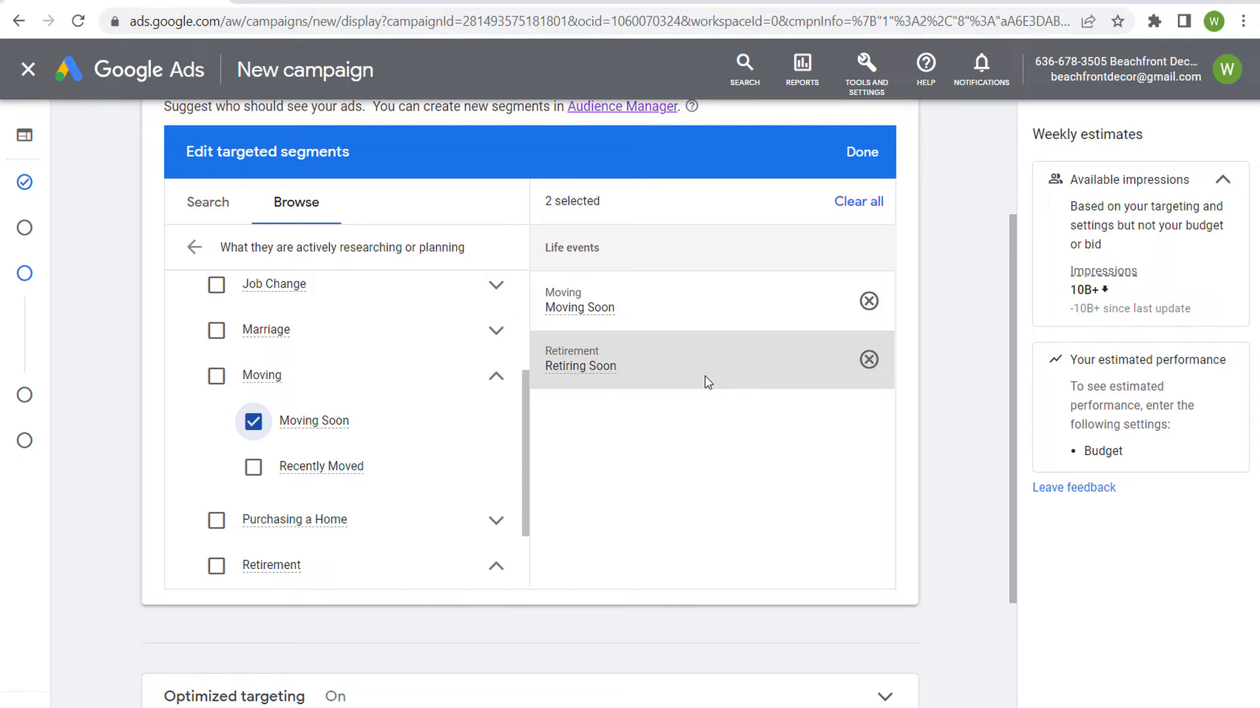
left_click(868, 360)
left_click(869, 302)
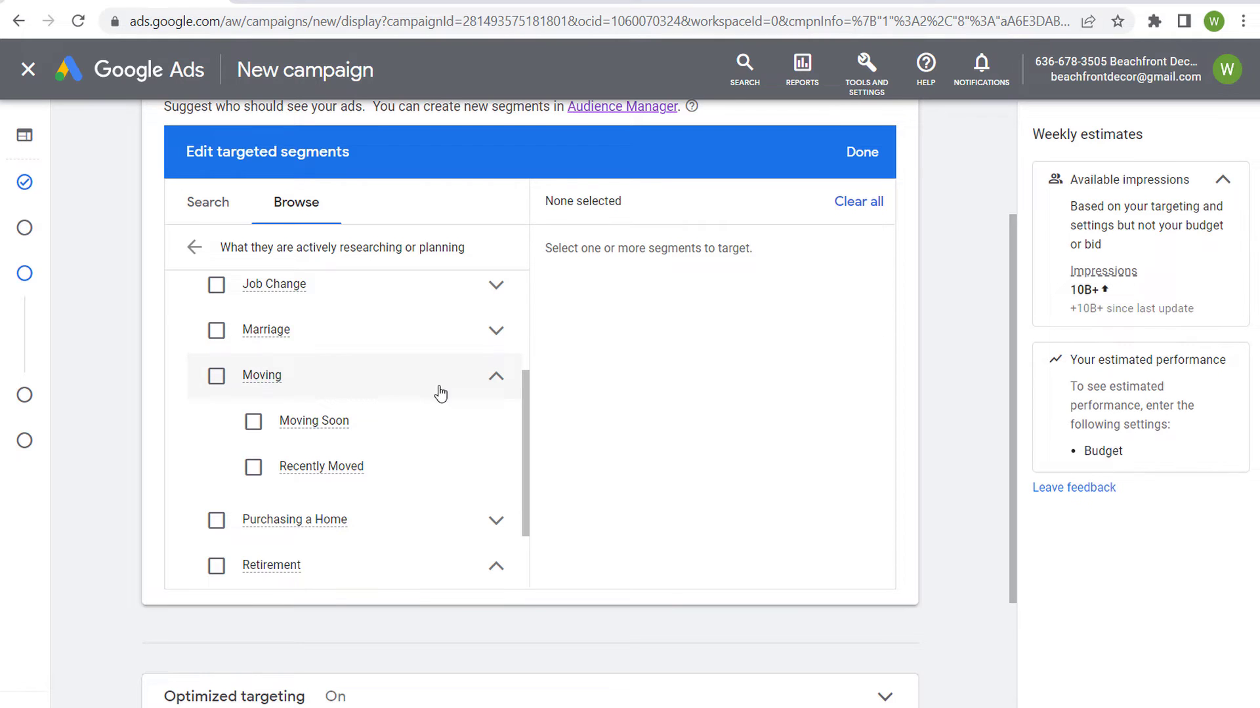
Collapse the Moving and Retirement options and expand Marriage.
left_click(494, 383)
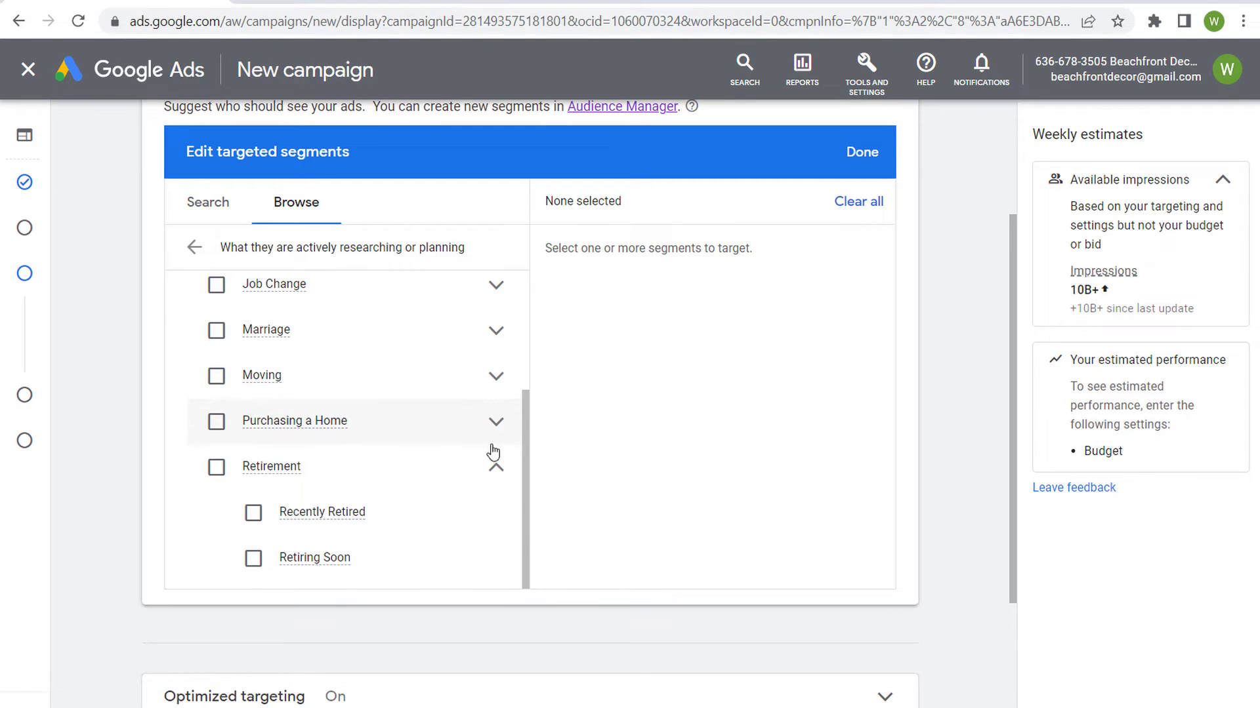
left_click(494, 464)
left_click(495, 421)
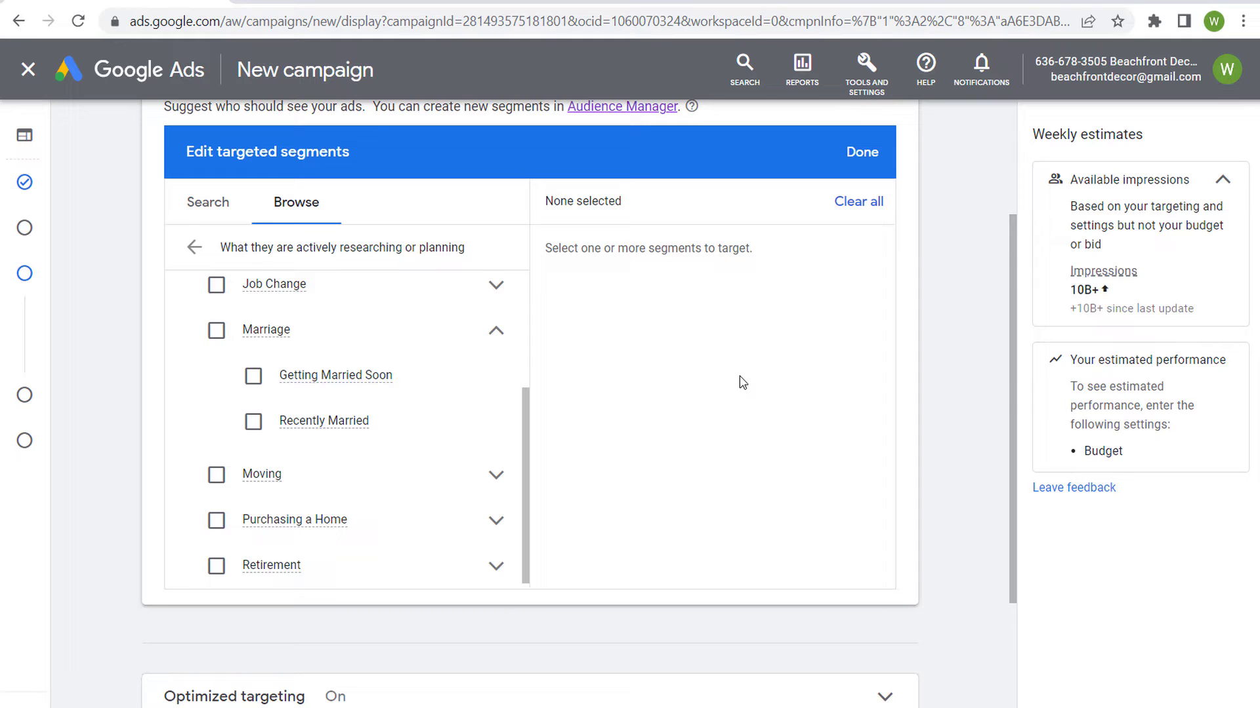
Collapse Marriage, preview Business Creation and College Graduation sub-segments, then target Business Creation.
left_click(495, 330)
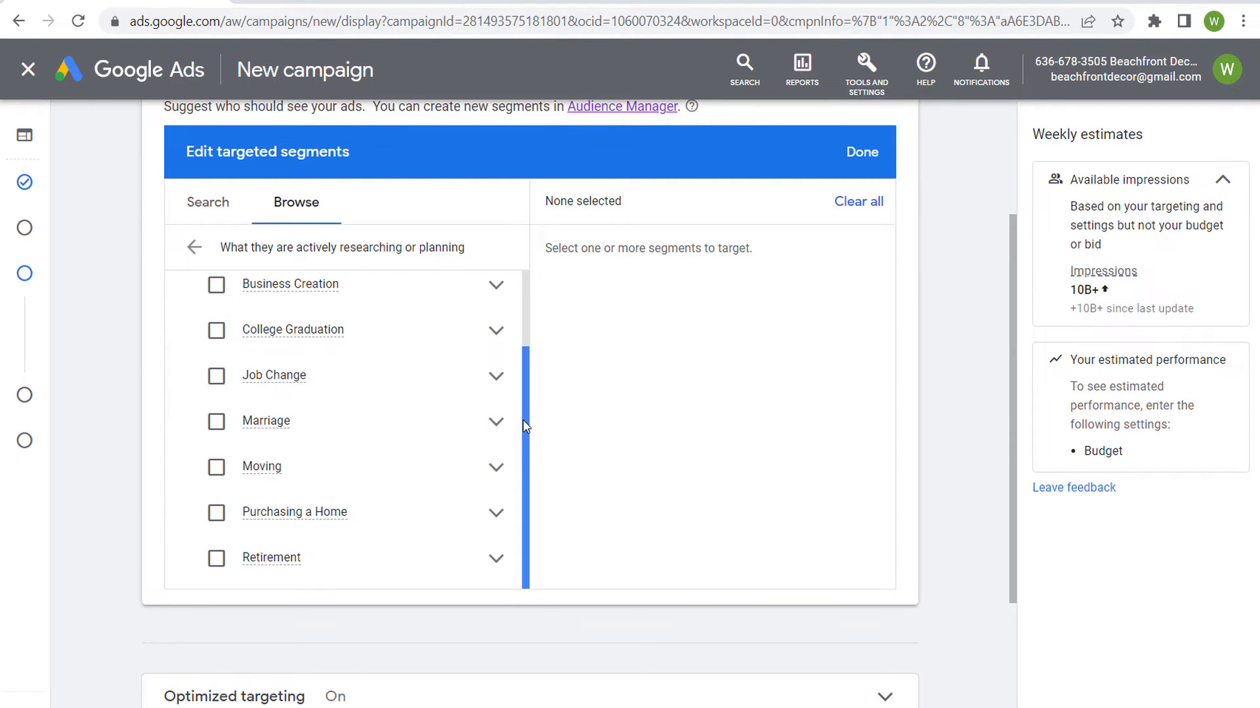
left_click_drag(522, 422, 526, 391)
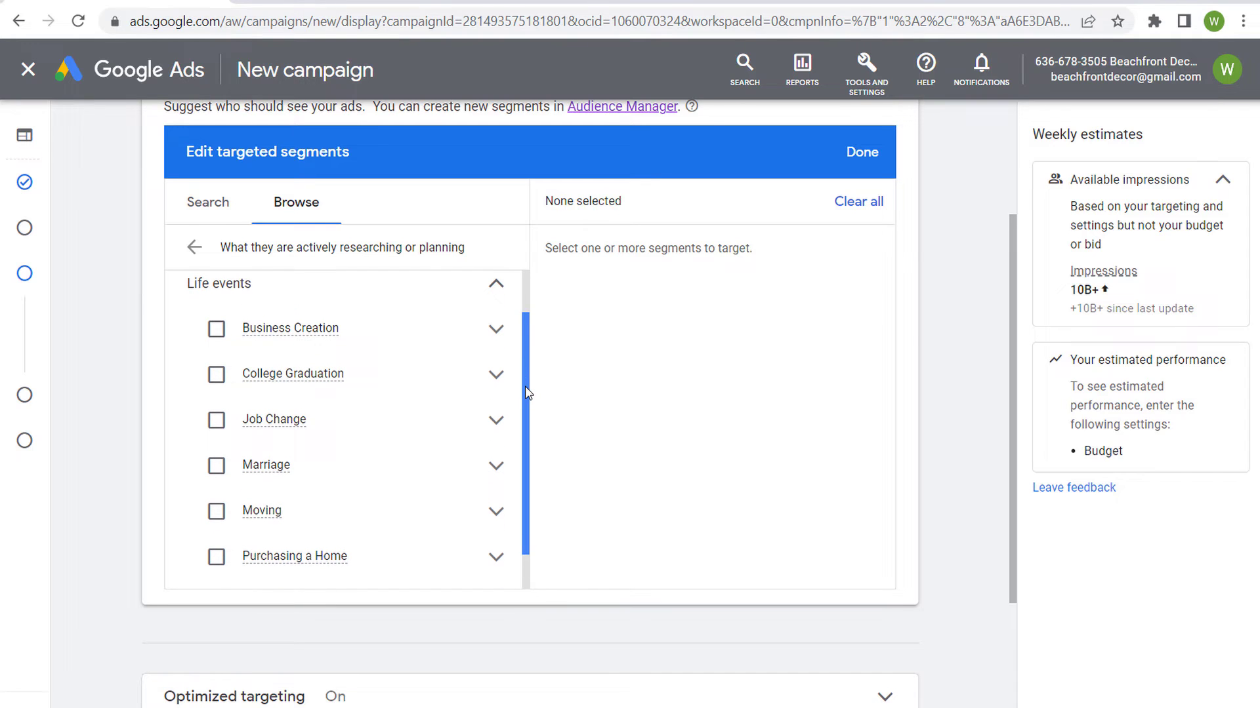
left_click(496, 333)
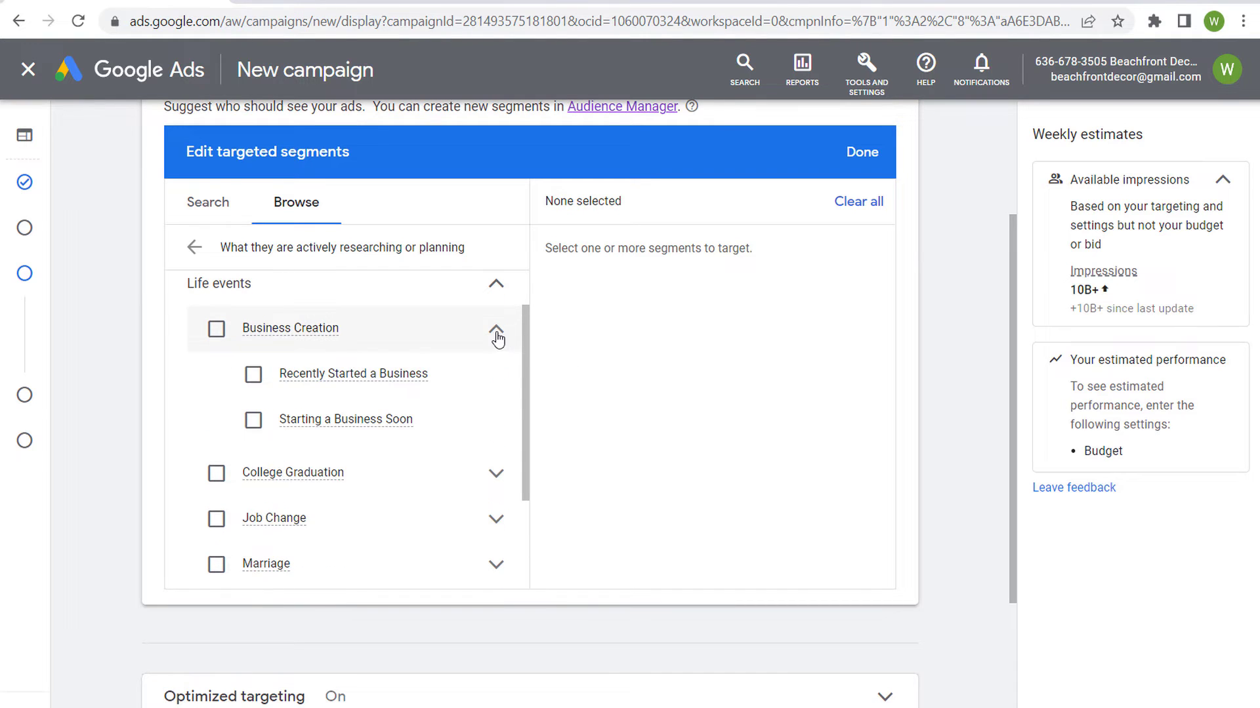
mouse_move(353, 375)
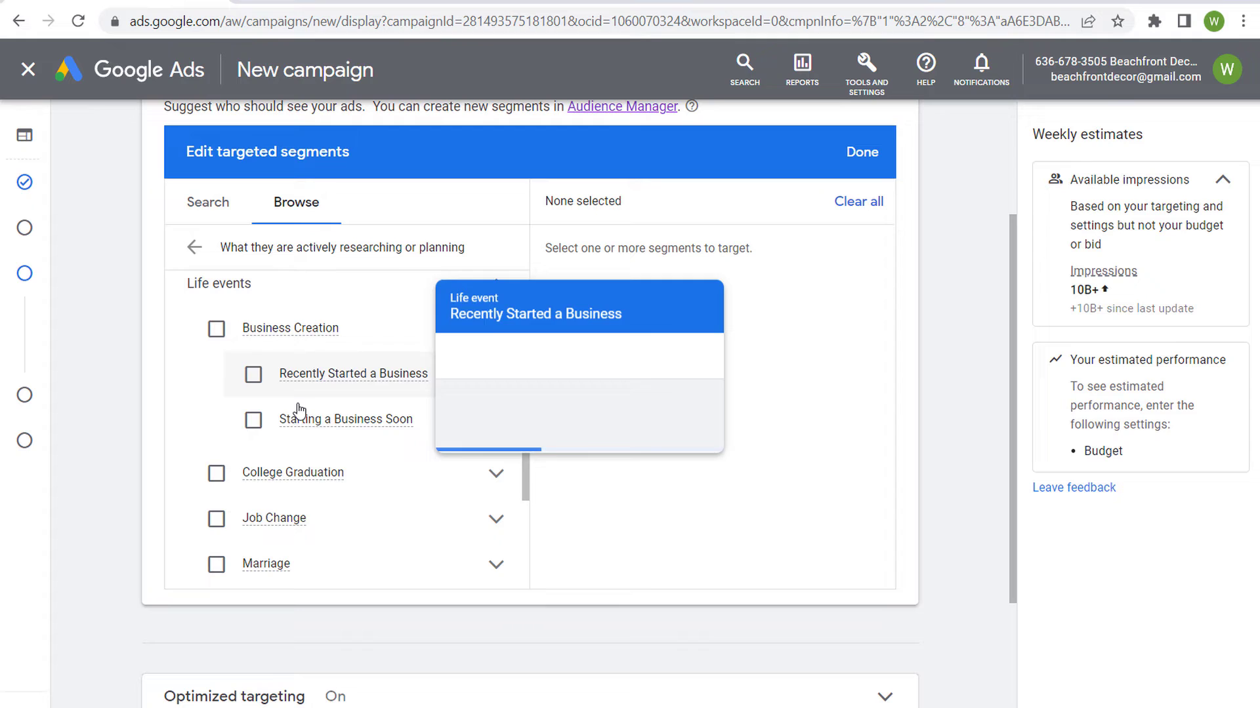
left_click(494, 330)
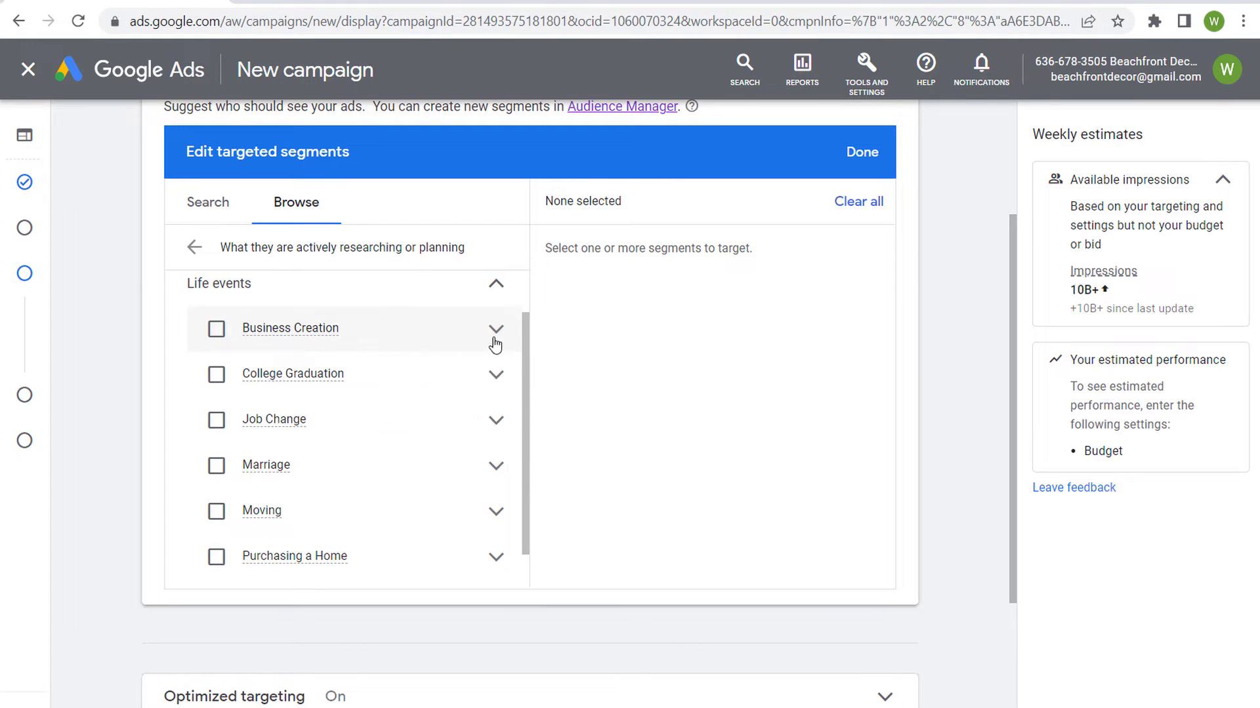
left_click(496, 374)
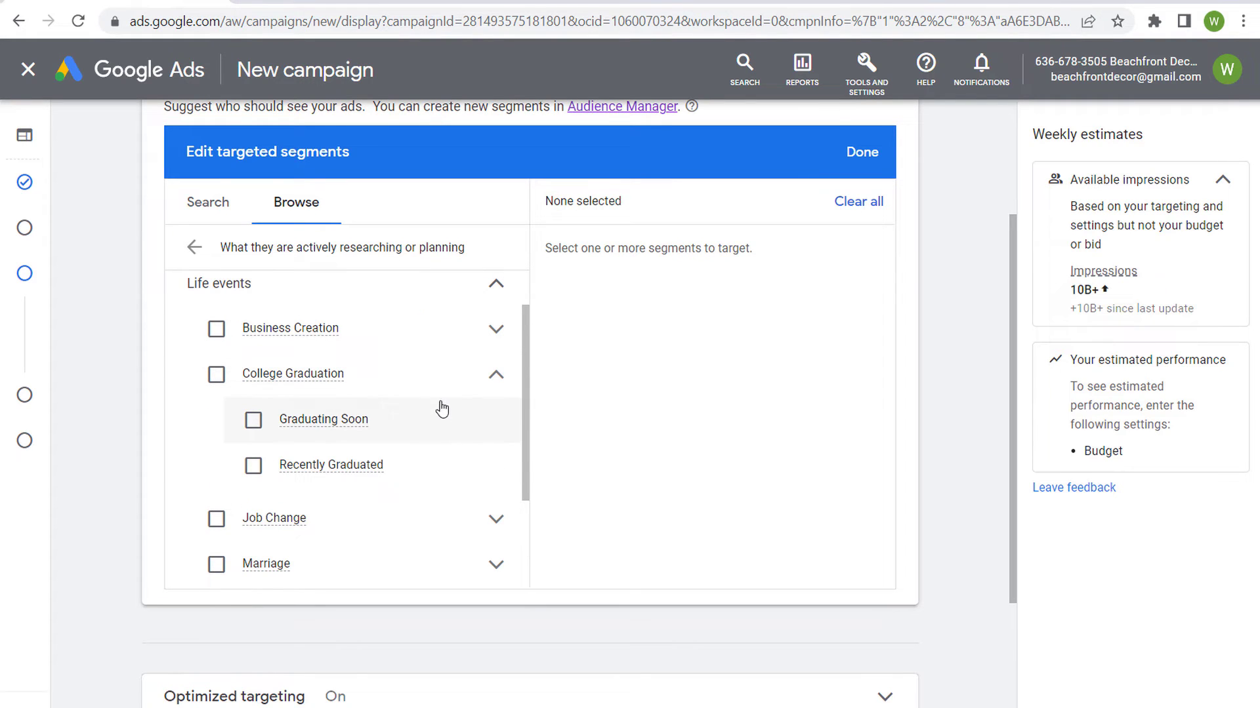
left_click(496, 374)
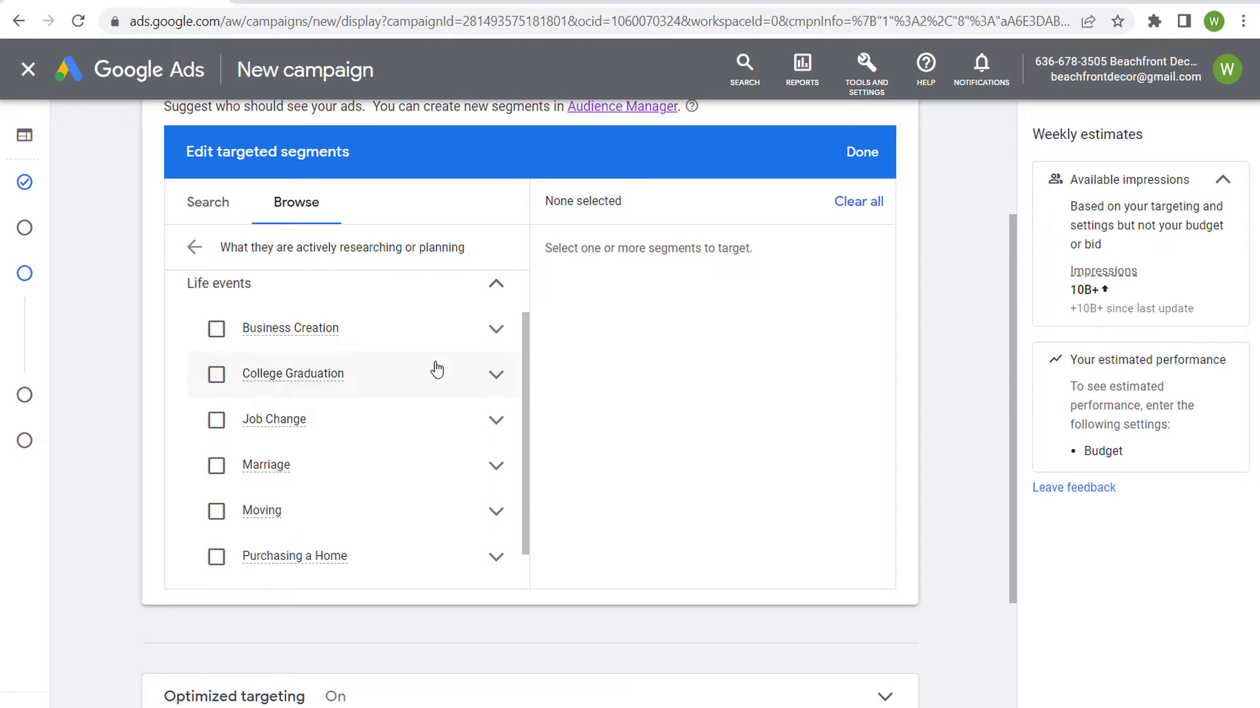
left_click(215, 329)
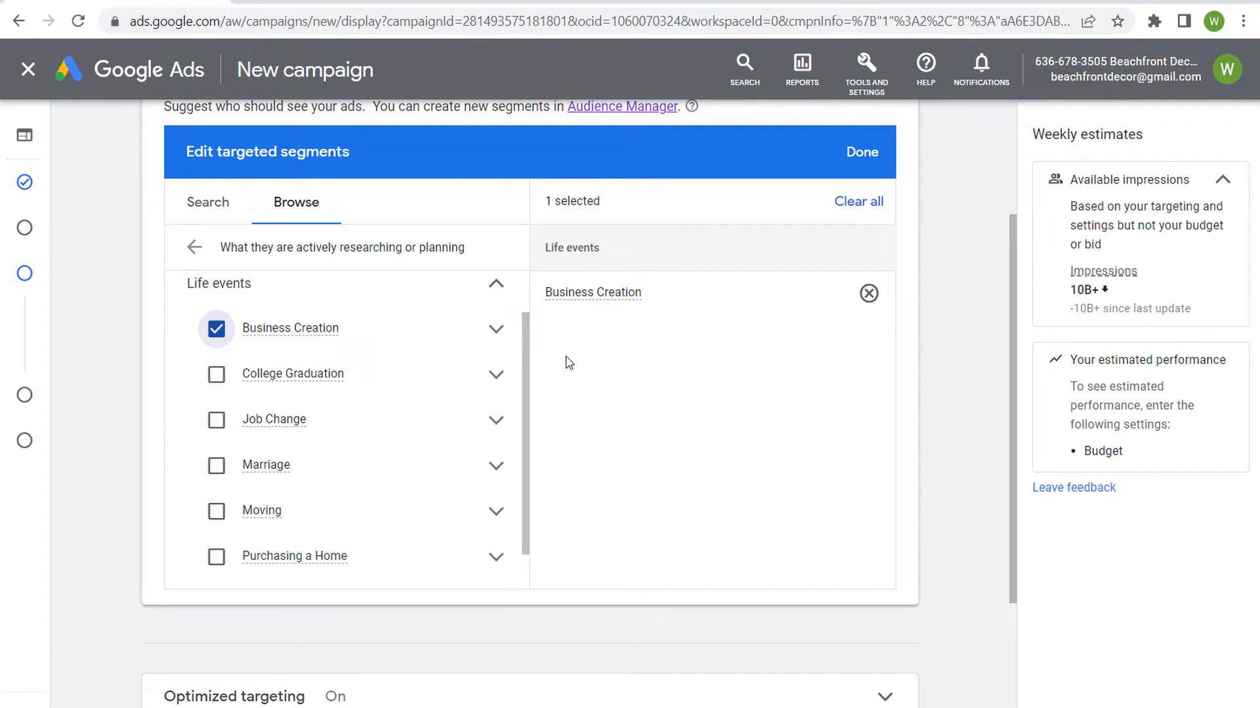
Deselect Business Creation and preview the Job Change, Purchasing a Home and Moving sub-segments.
left_click(216, 339)
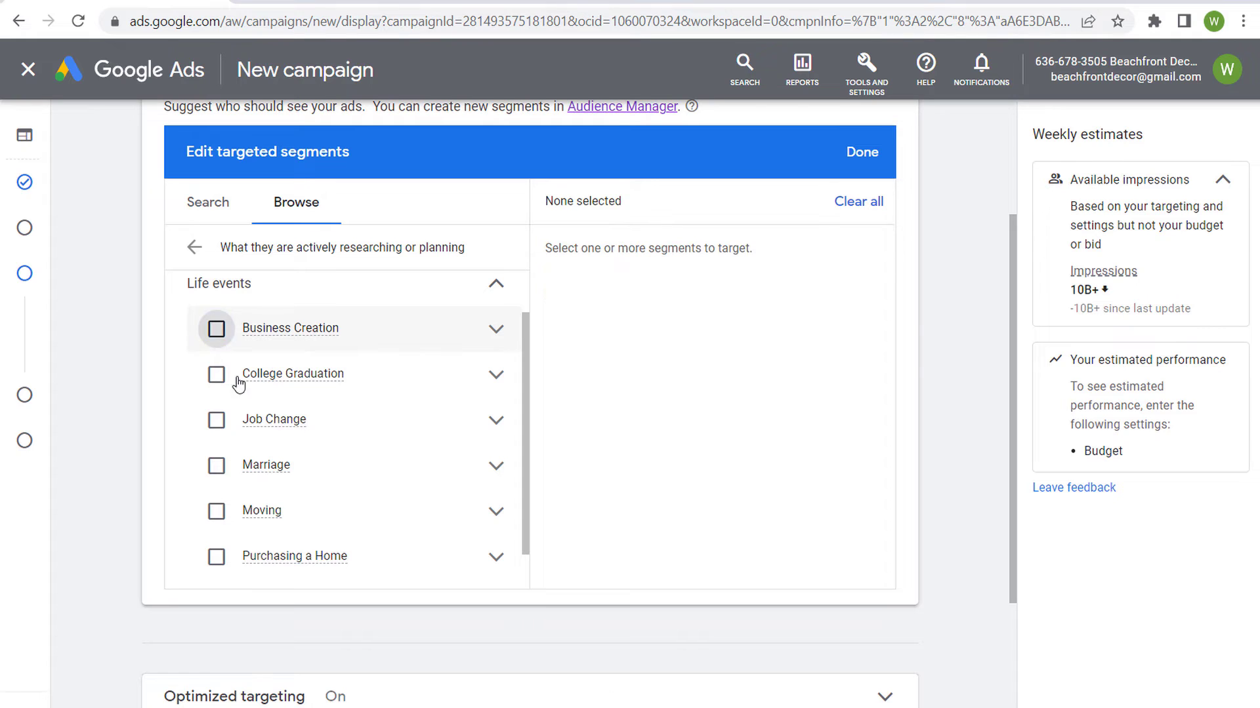
left_click(497, 422)
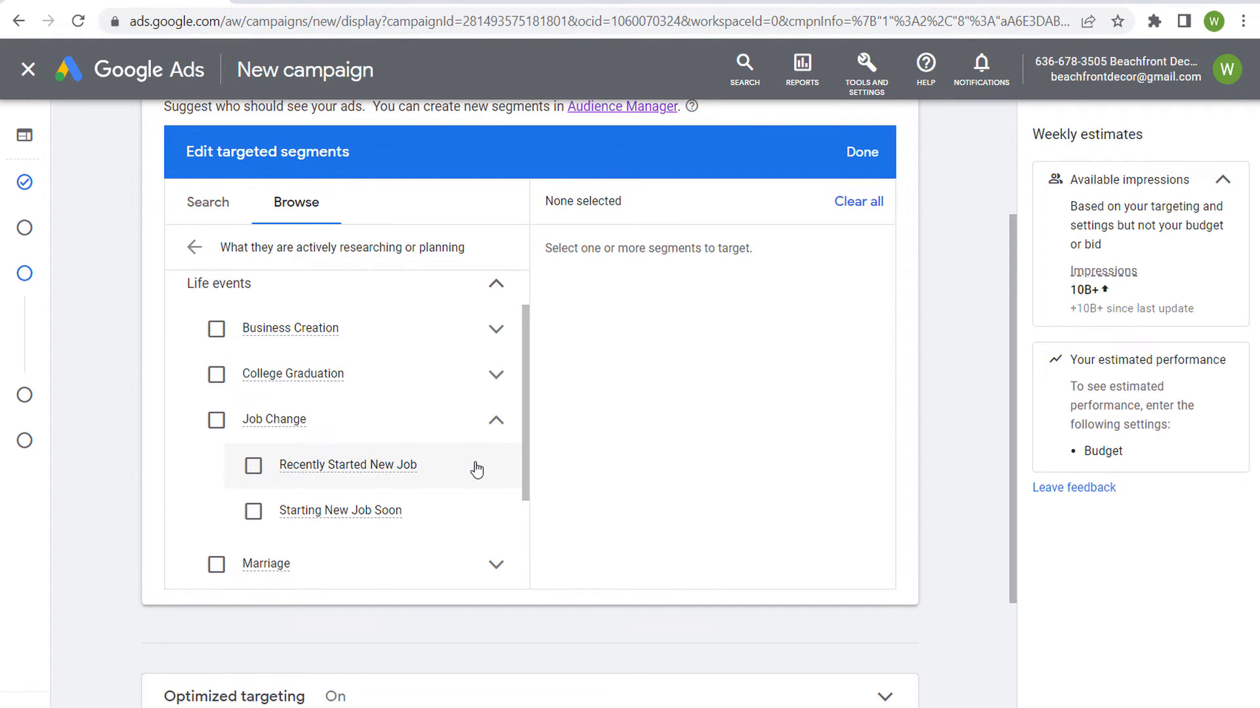
left_click(496, 424)
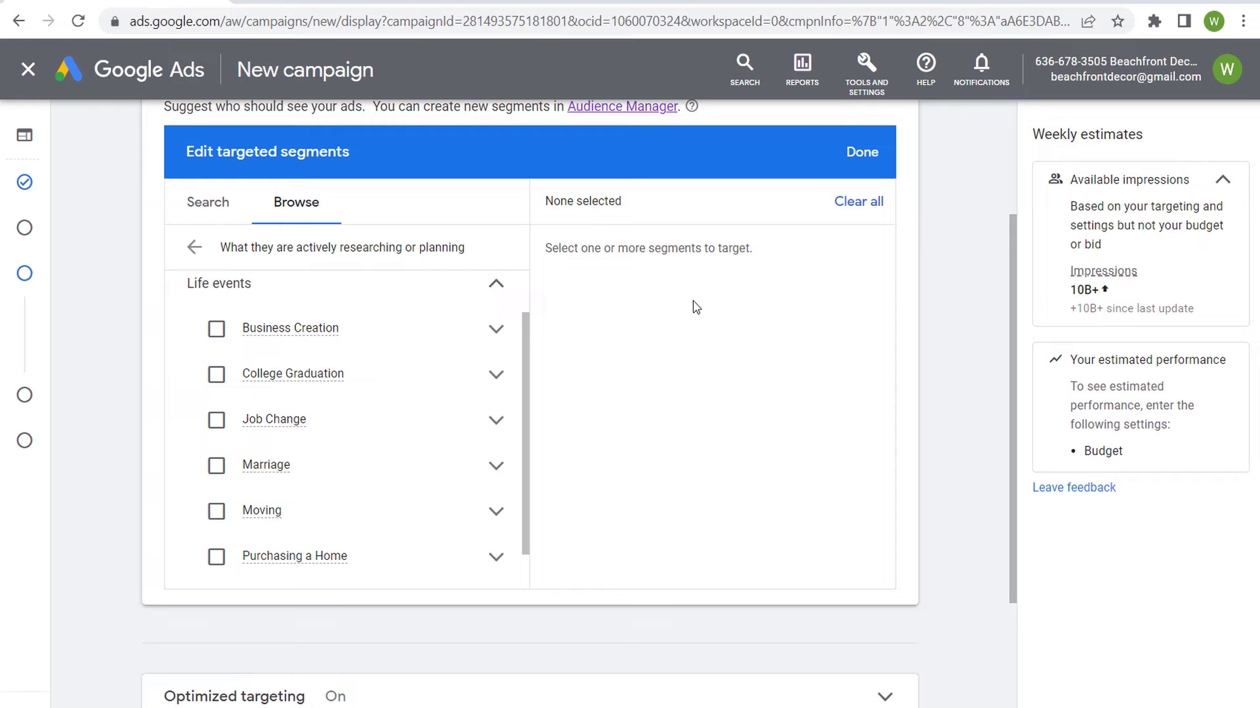
scroll(484, 436, "down", 1)
left_click(496, 512)
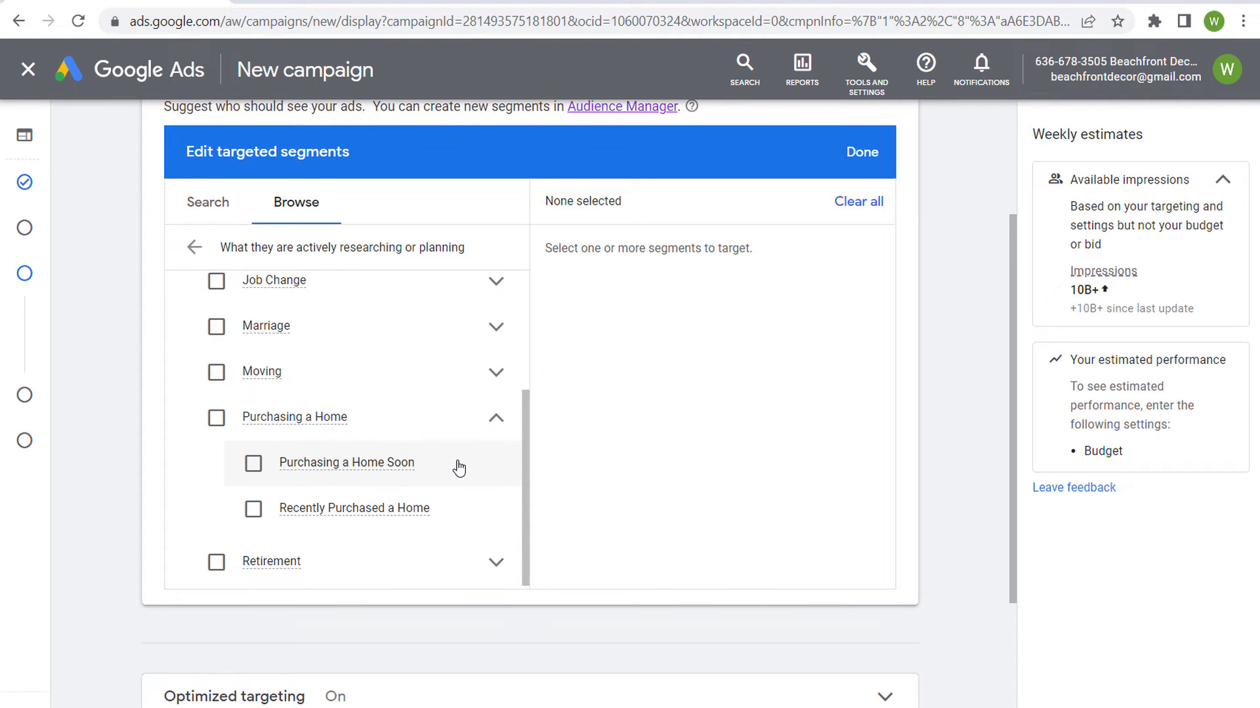
left_click(496, 375)
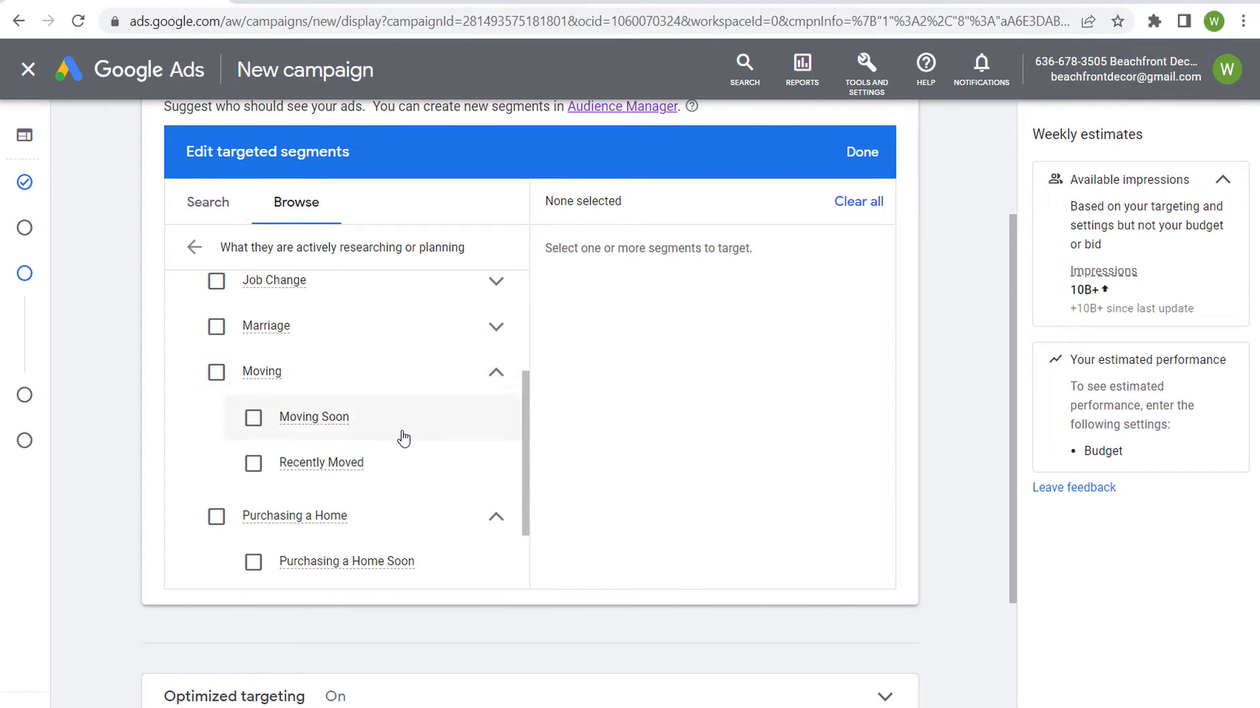
left_click(496, 372)
left_click(498, 425)
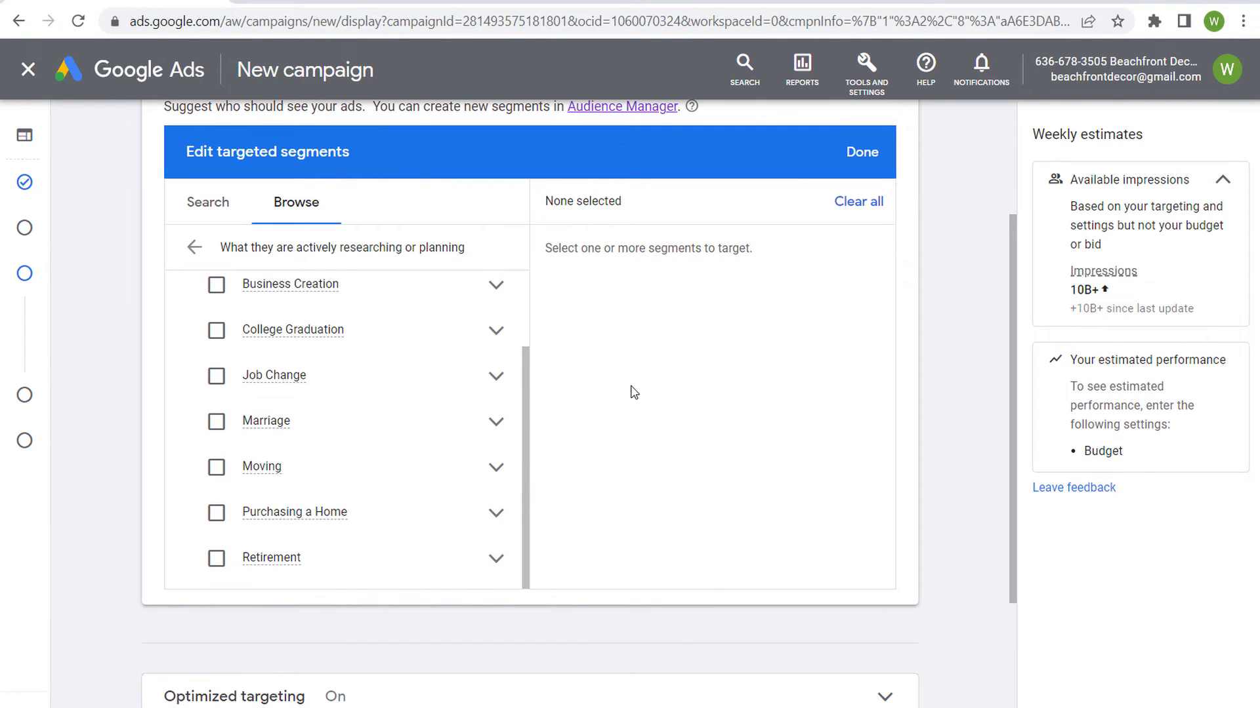
scroll(663, 403, "up", 1)
scroll(368, 433, "up", 1)
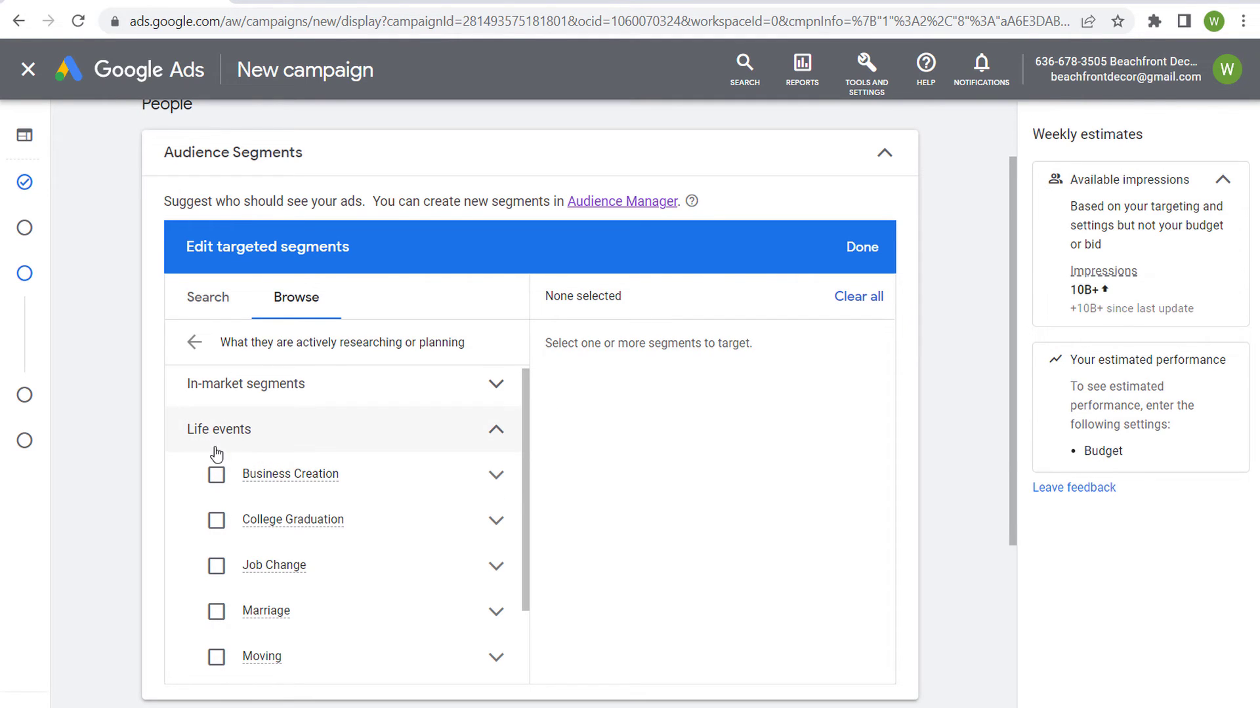
Target Business Creation again, then move between top-level and researching-or-planning categories.
left_click(217, 476)
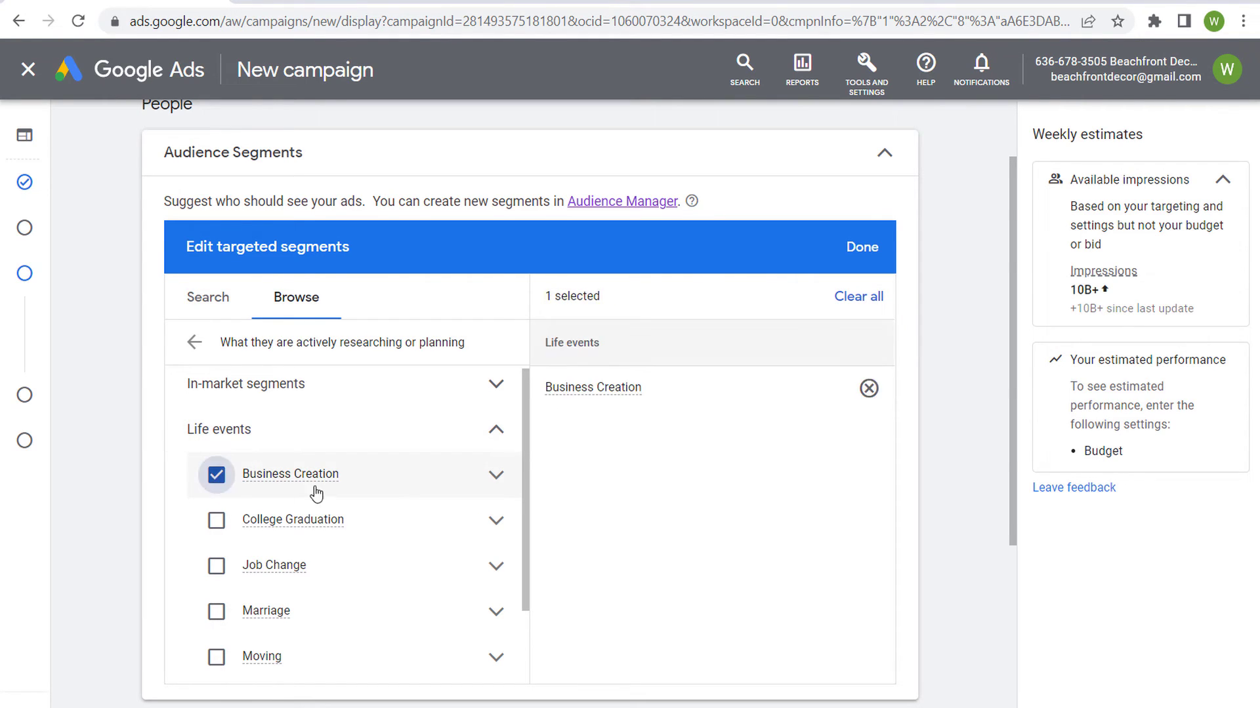
left_click(499, 434)
left_click(202, 354)
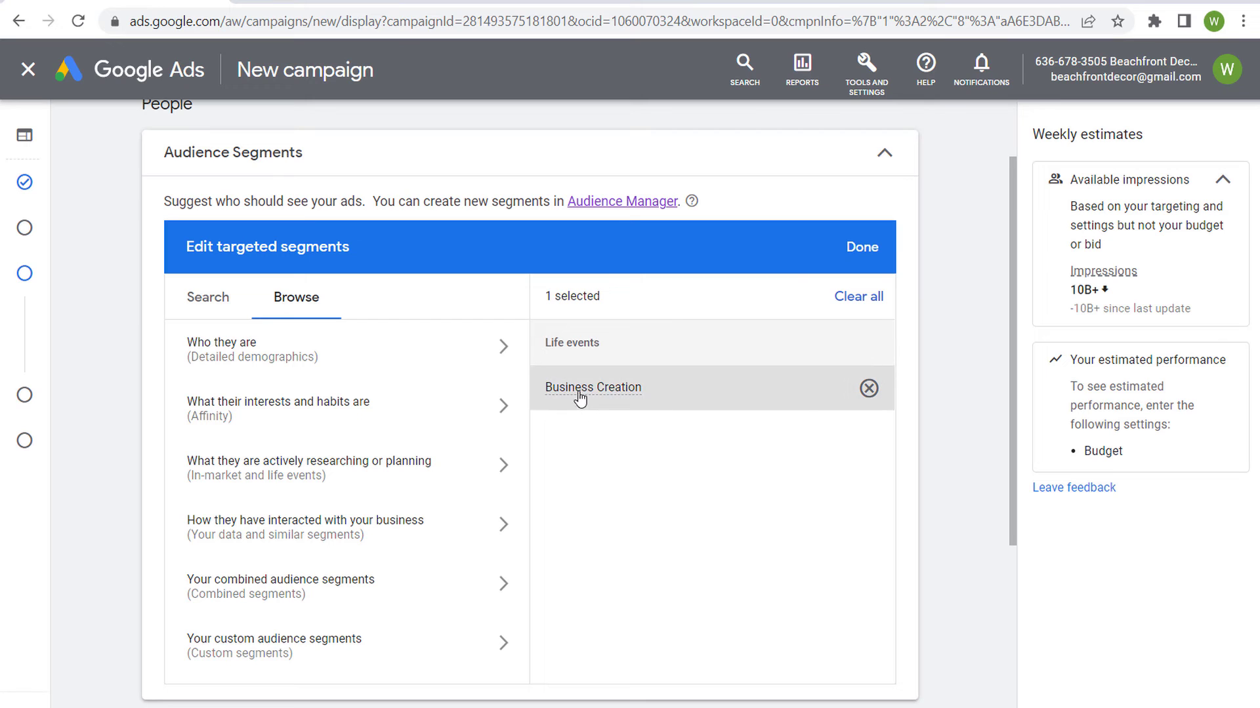
left_click(375, 465)
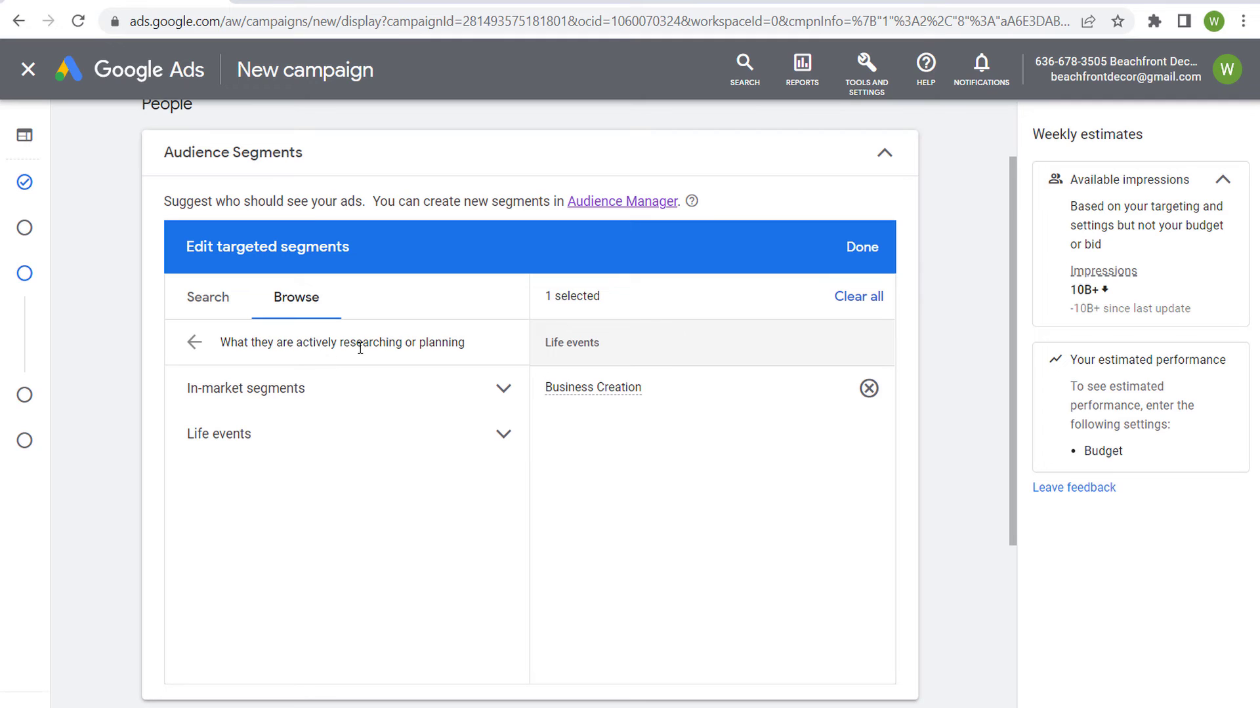
left_click(193, 343)
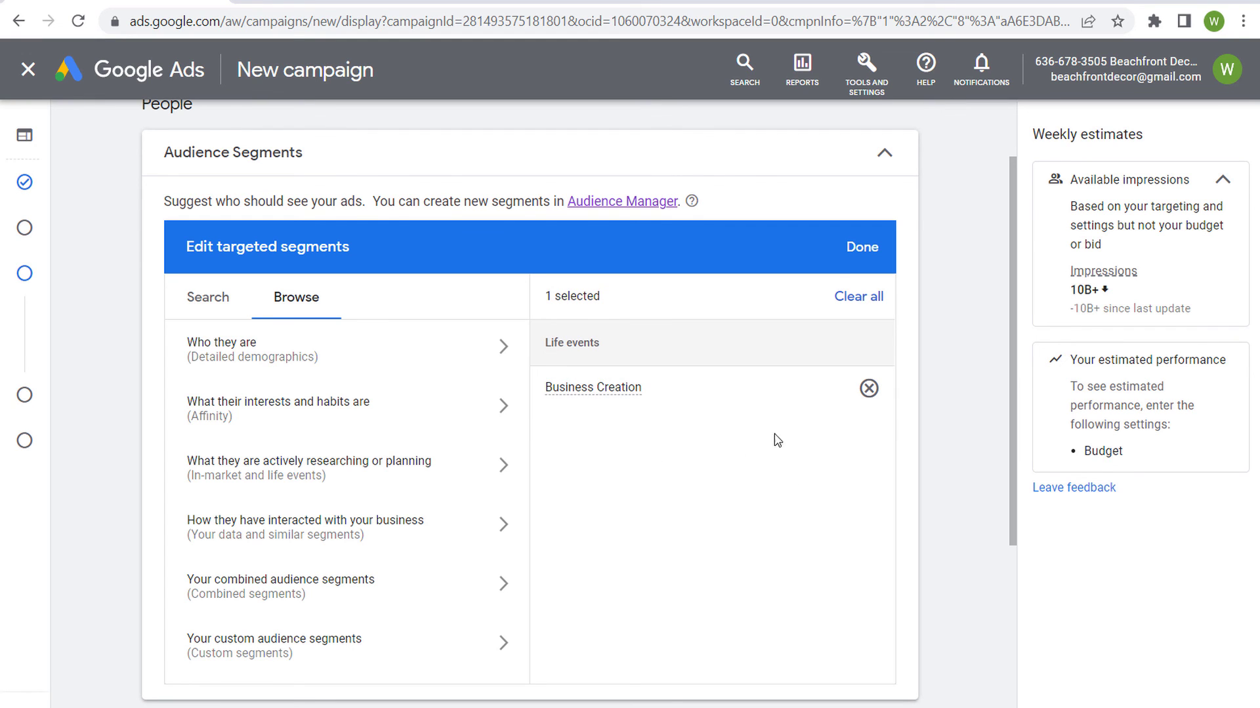
Finish the segment editor and highlight the Business Creation summary text to review it.
left_click(853, 249)
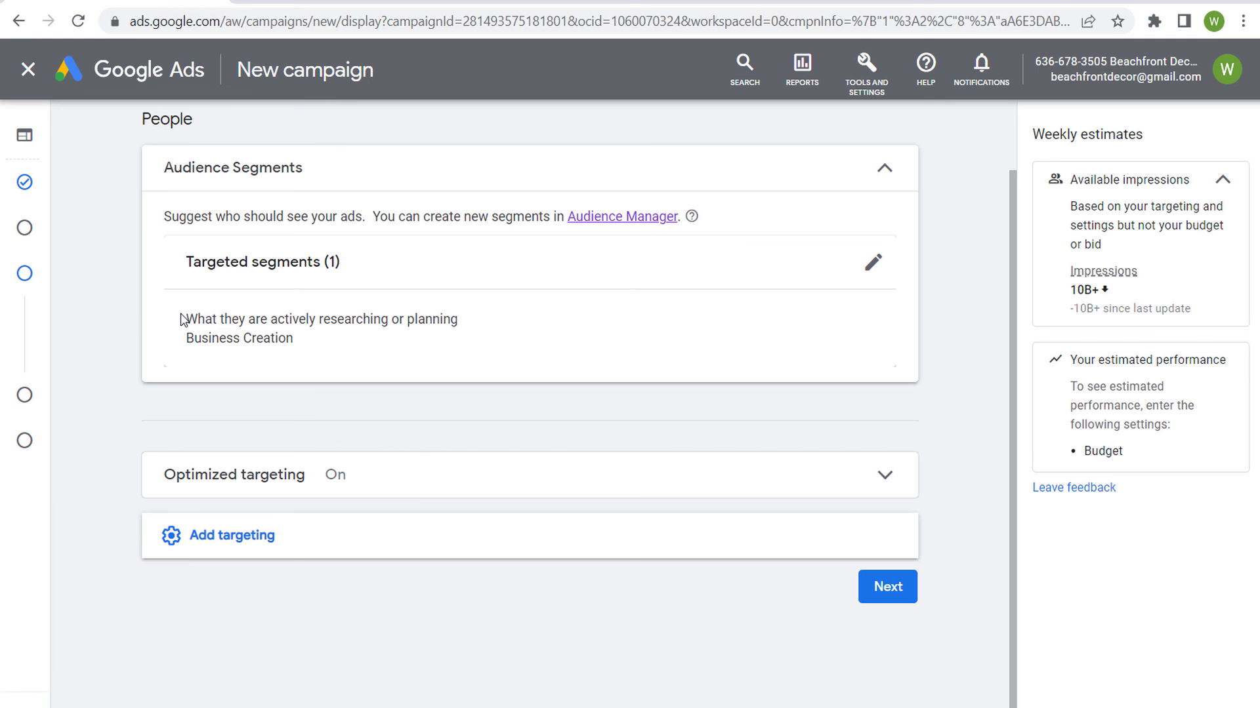
left_click_drag(183, 320, 448, 341)
left_click(450, 343)
left_click_drag(351, 344, 193, 317)
left_click(379, 344)
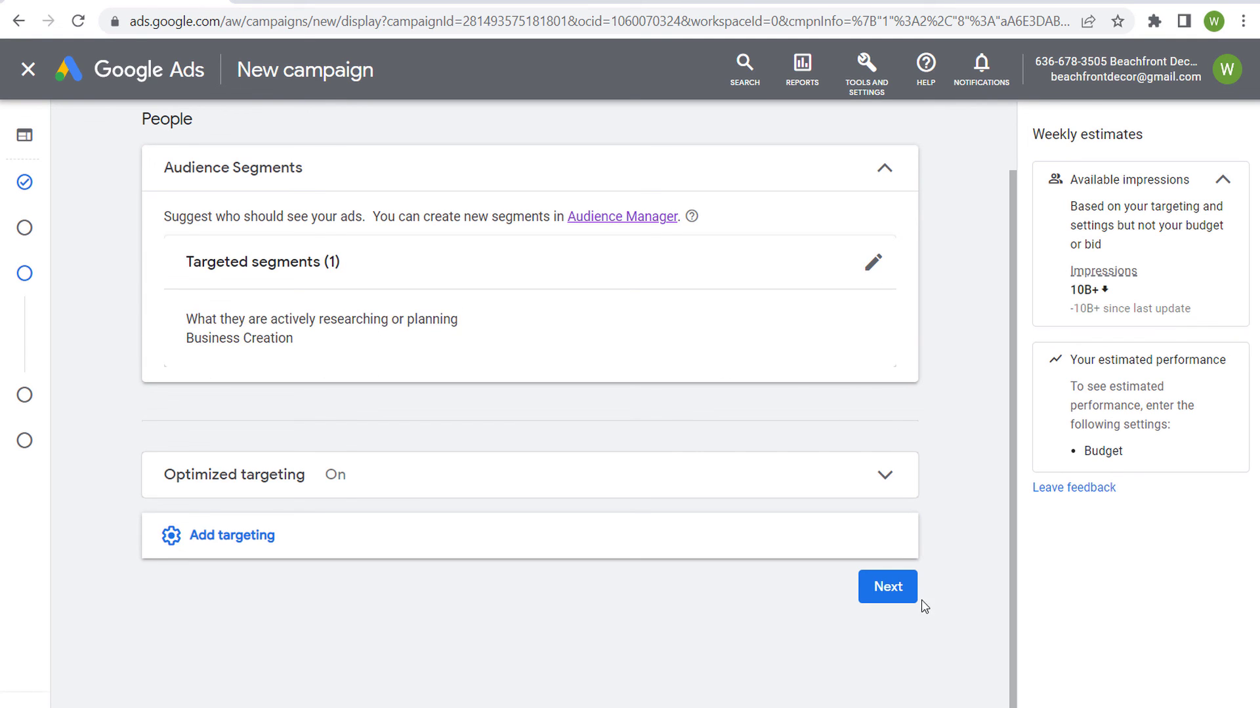